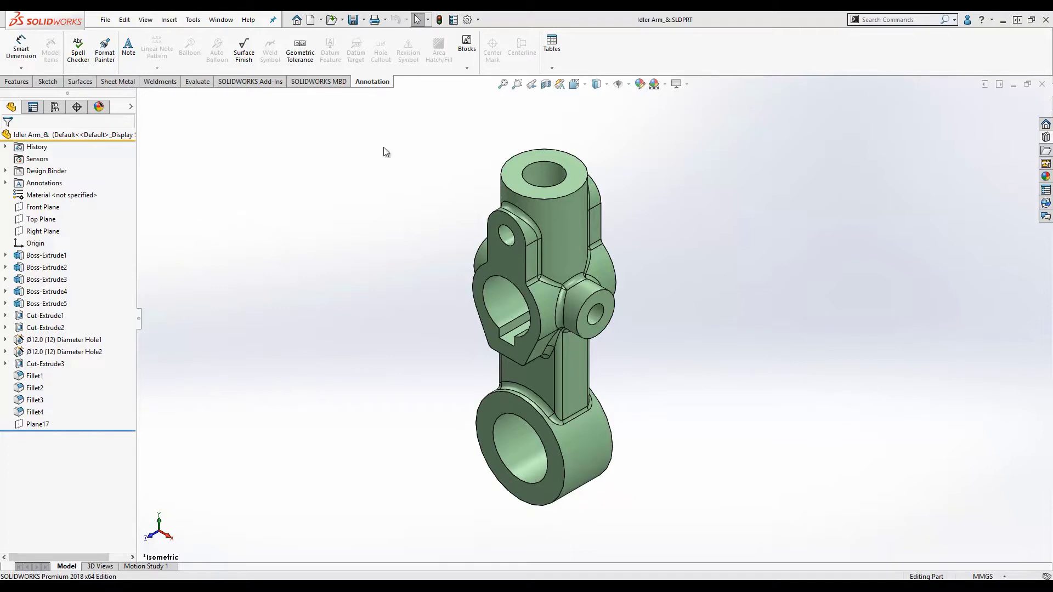
# Review the FeatureManager display settings in System Options and close without changes.
pyautogui.click(477, 20)
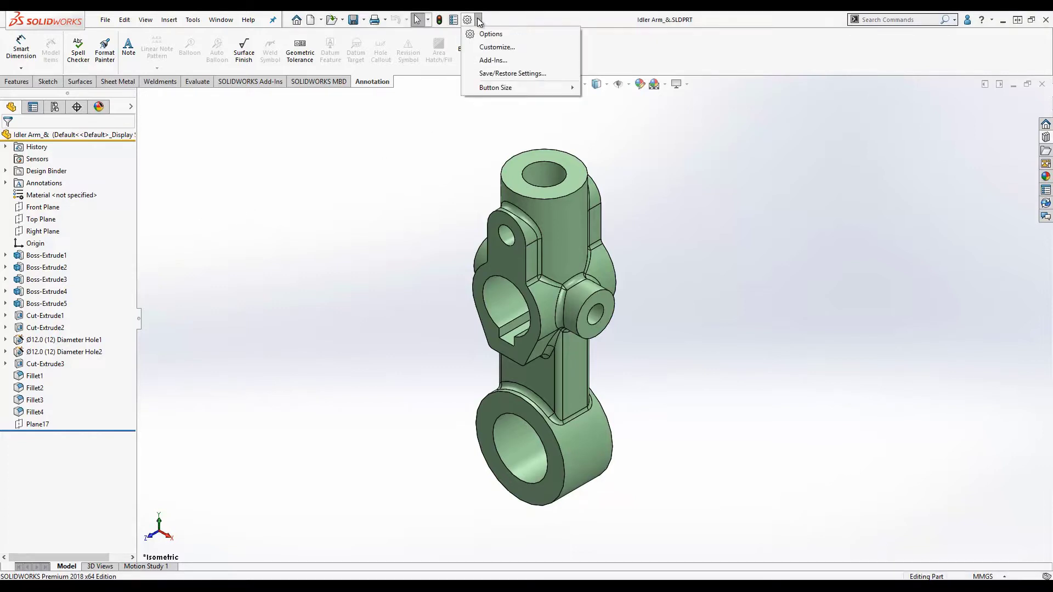
pyautogui.click(491, 33)
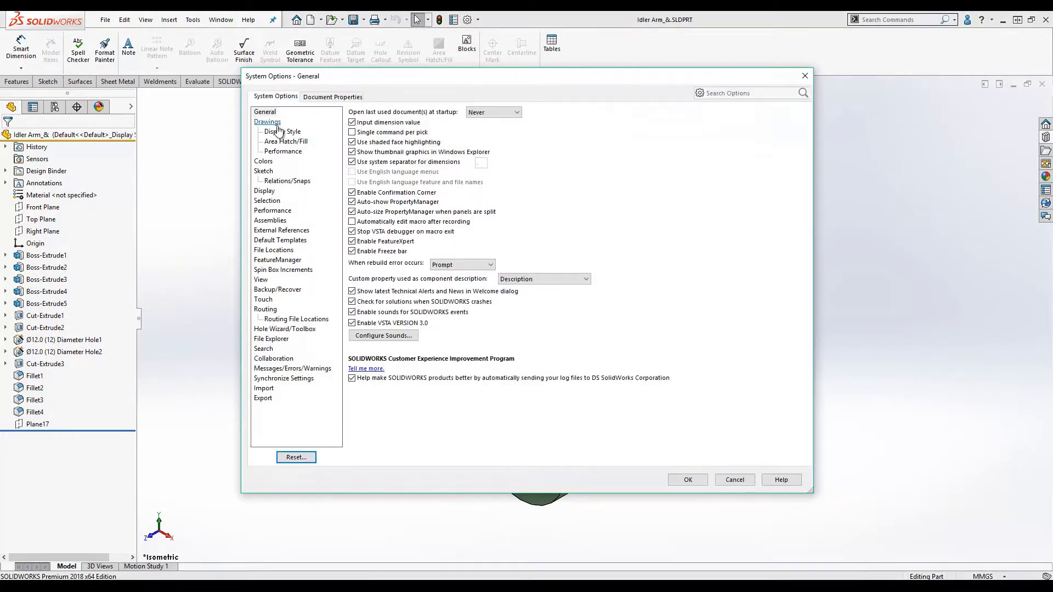
pyautogui.click(284, 260)
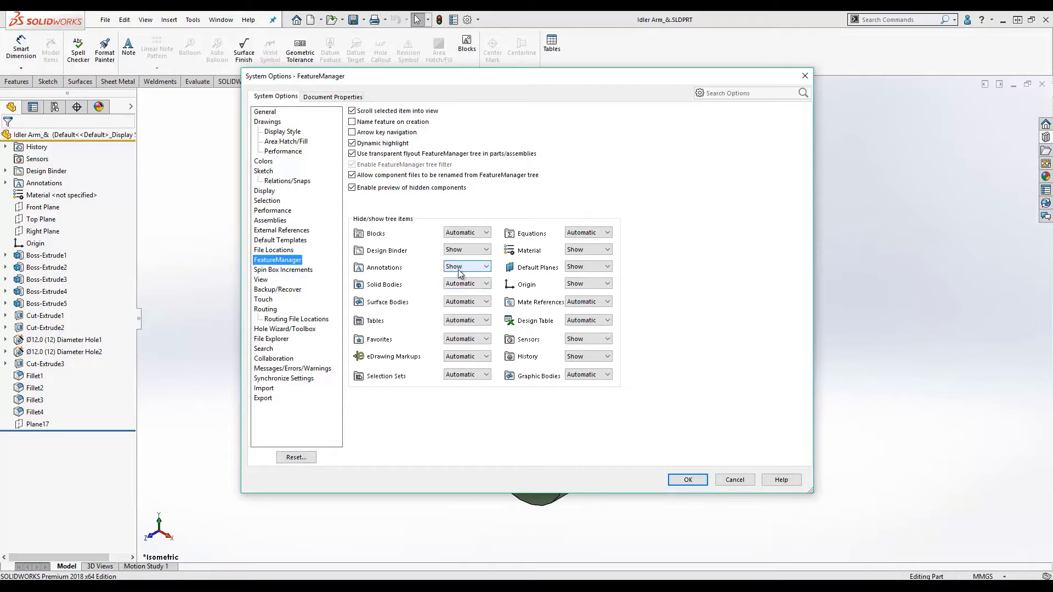
pyautogui.click(735, 481)
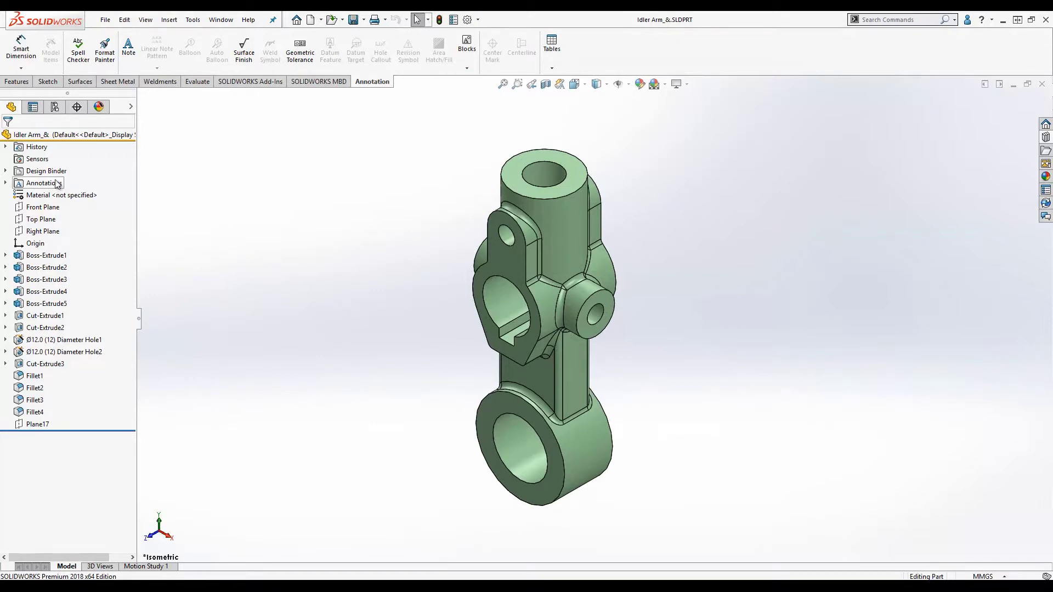
# Expand the Annotations folder, glance at the DimXpert tree, and return to the FeatureManager tree.
pyautogui.click(7, 183)
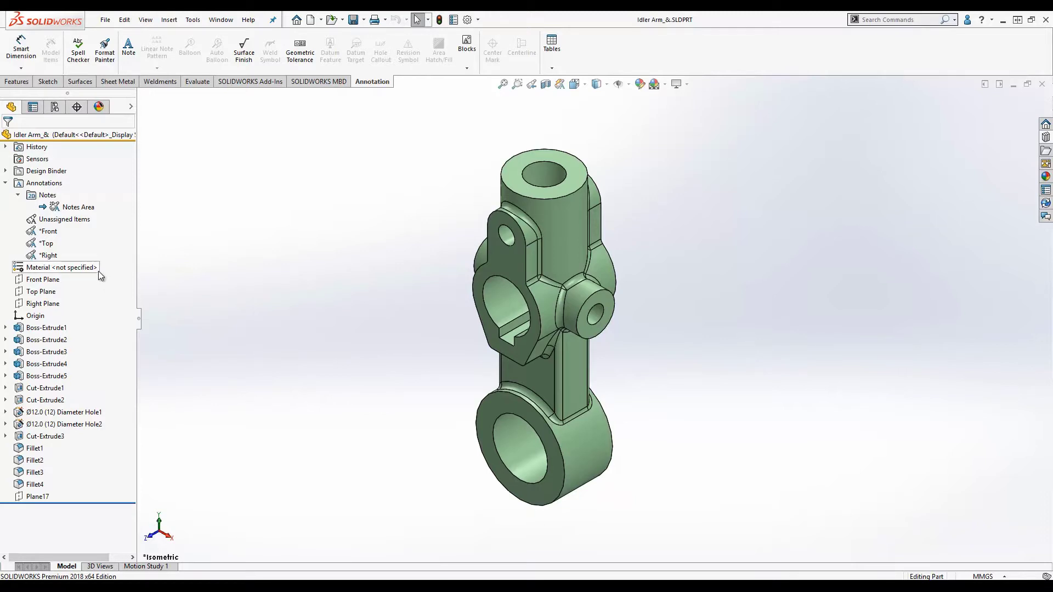
pyautogui.click(78, 109)
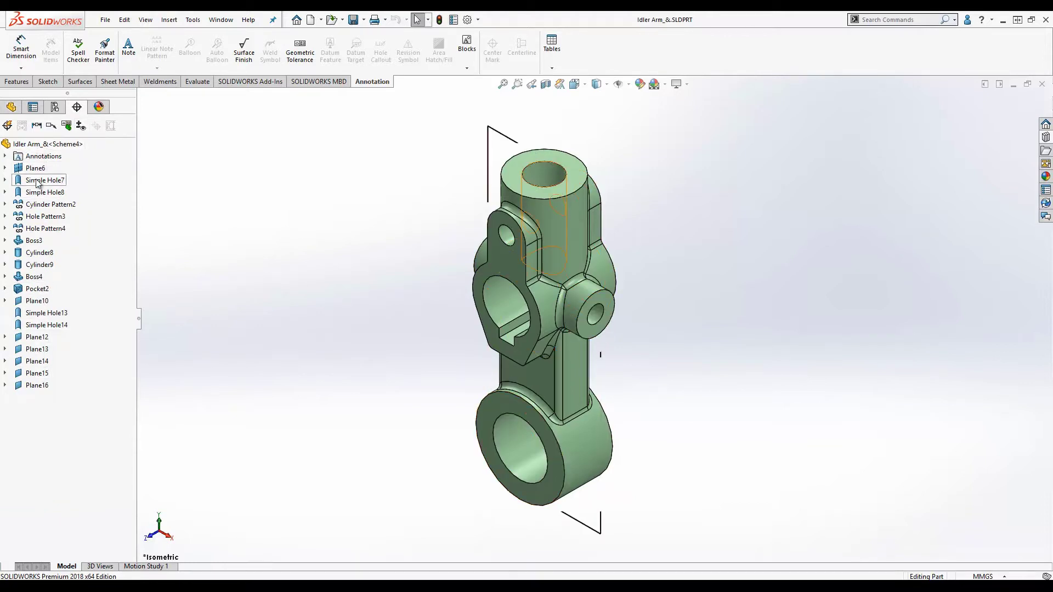
pyautogui.click(11, 107)
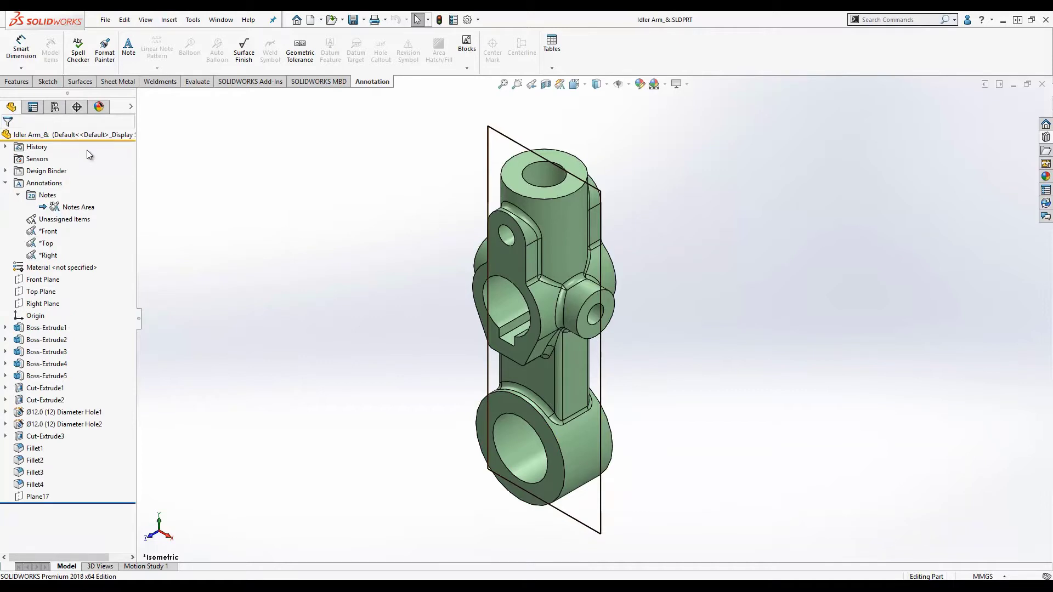
# Toggle Show DimXpert Annotations off and on, then fit the annotated Idler Arm in view.
pyautogui.rightClick(39, 186)
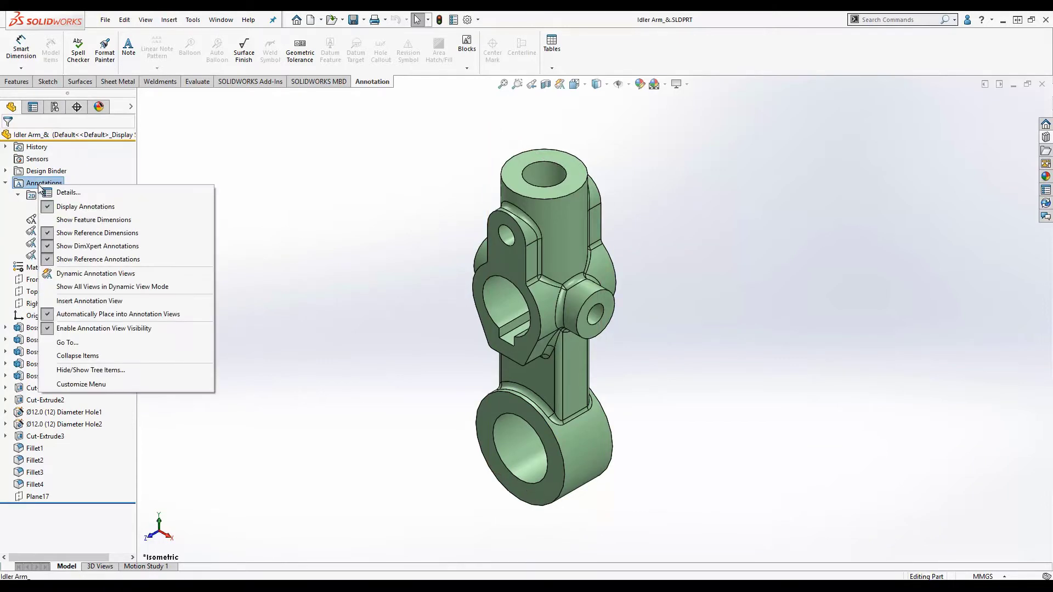
pyautogui.click(79, 247)
pyautogui.rightClick(42, 183)
pyautogui.click(79, 243)
pyautogui.press('f')
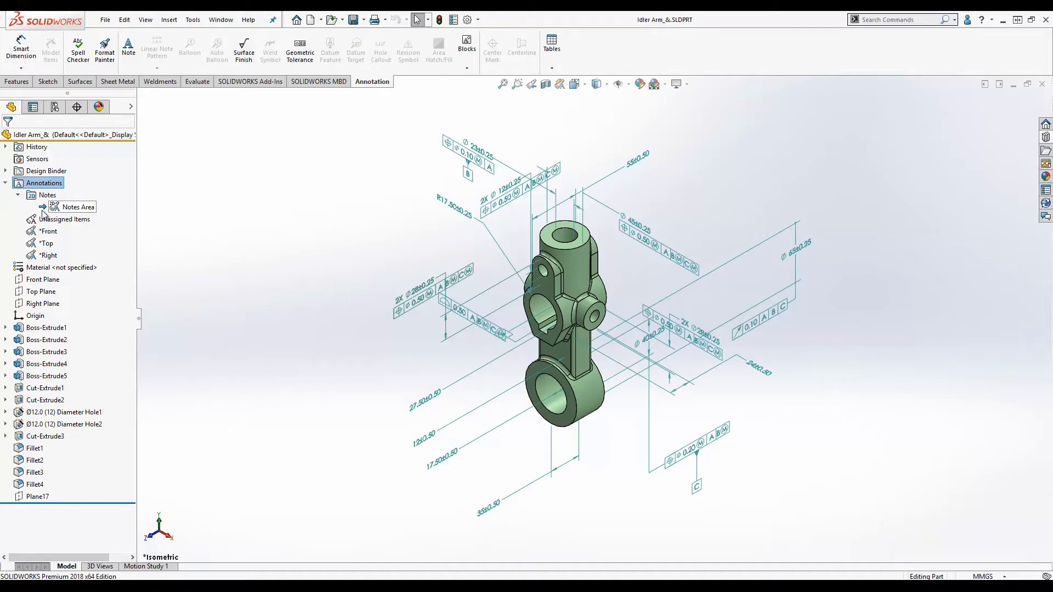
# Activate and reorient the Front view, pulling the R17.50±0.25 and 2X Ø28±0.25 dimensions toward the part.
pyautogui.rightClick(49, 237)
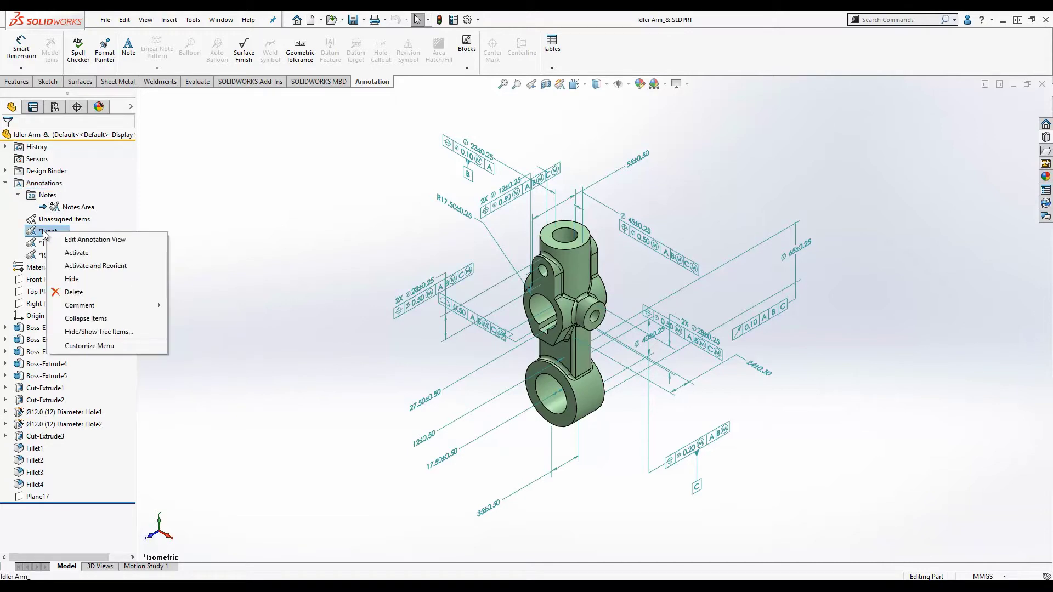
pyautogui.click(94, 266)
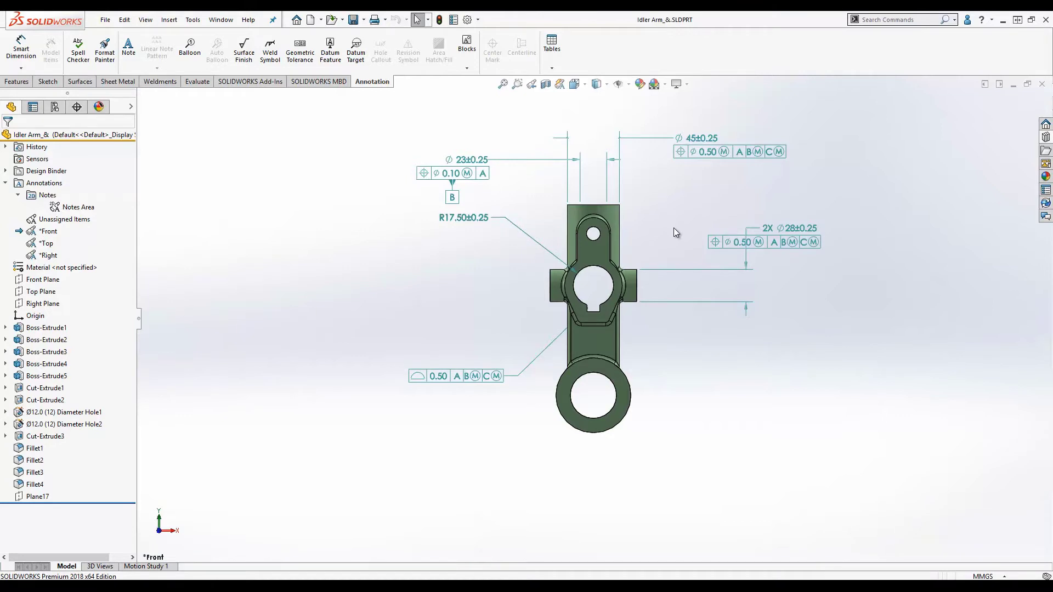
pyautogui.moveTo(478, 221); pyautogui.dragTo(466, 246)
pyautogui.moveTo(758, 250); pyautogui.dragTo(765, 283)
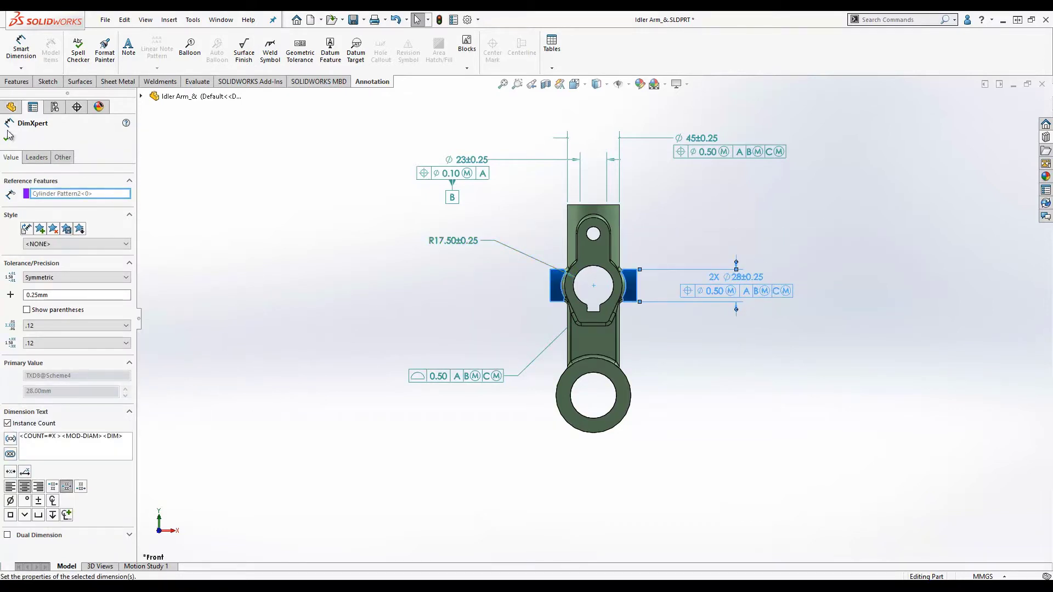
pyautogui.press('Escape')
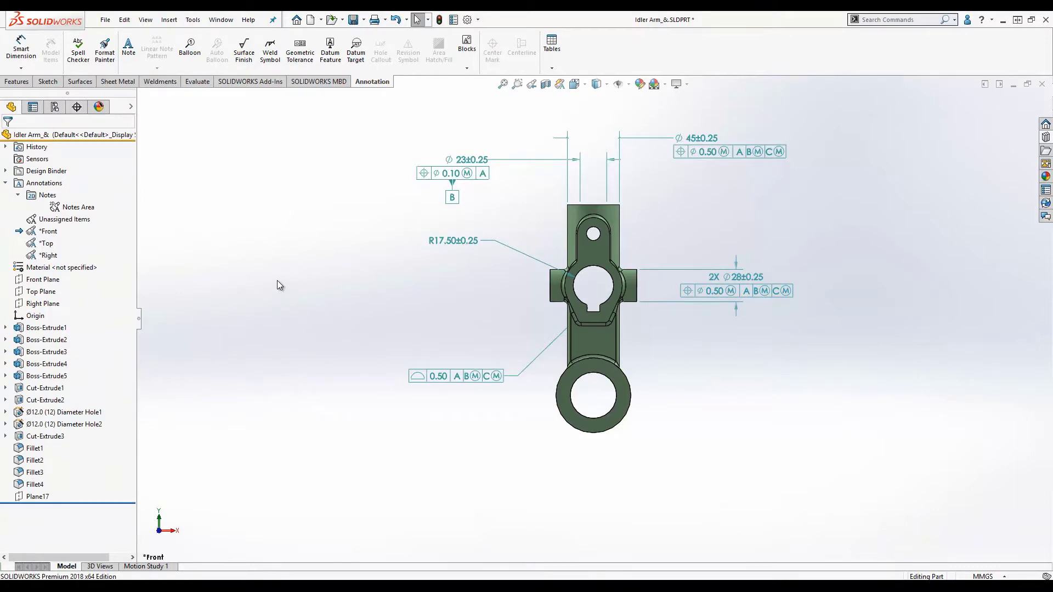
pyautogui.rightClick(44, 183)
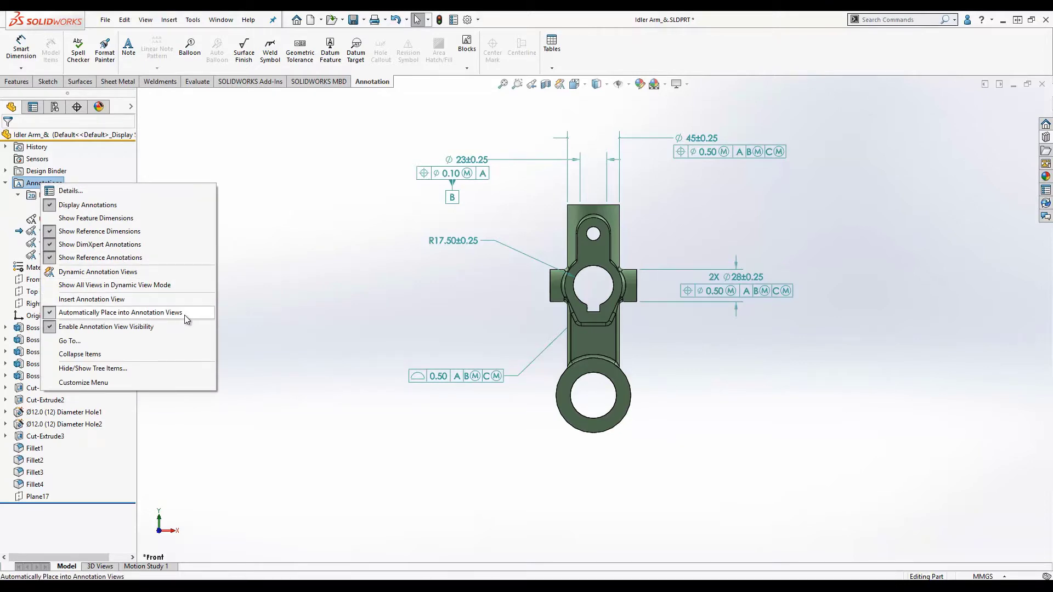
pyautogui.click(253, 311)
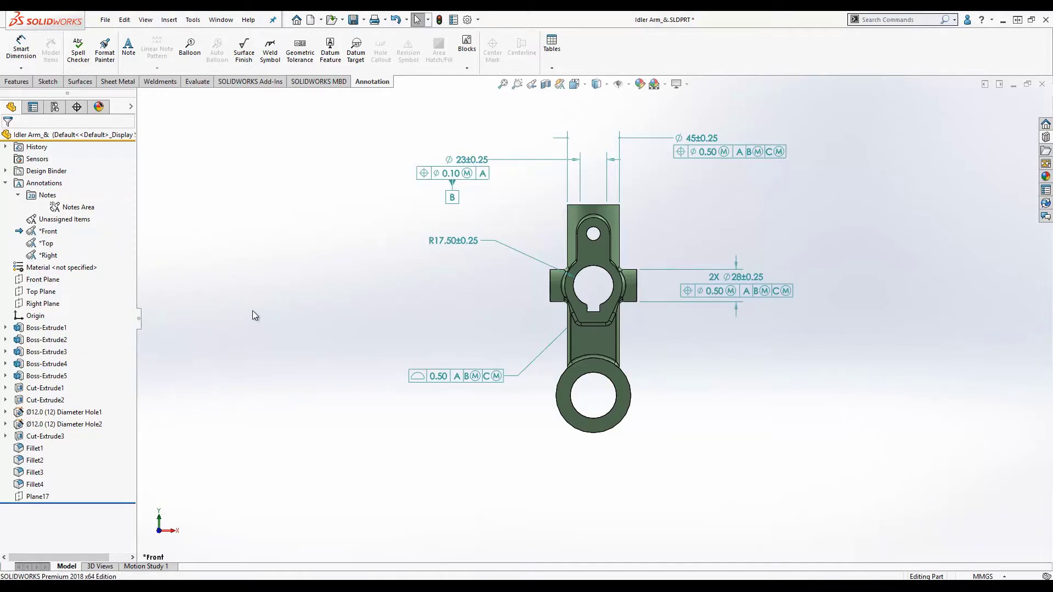
# Activate and reorient the Top view and pull the 24±0.50 dimension closer to the part.
pyautogui.rightClick(49, 245)
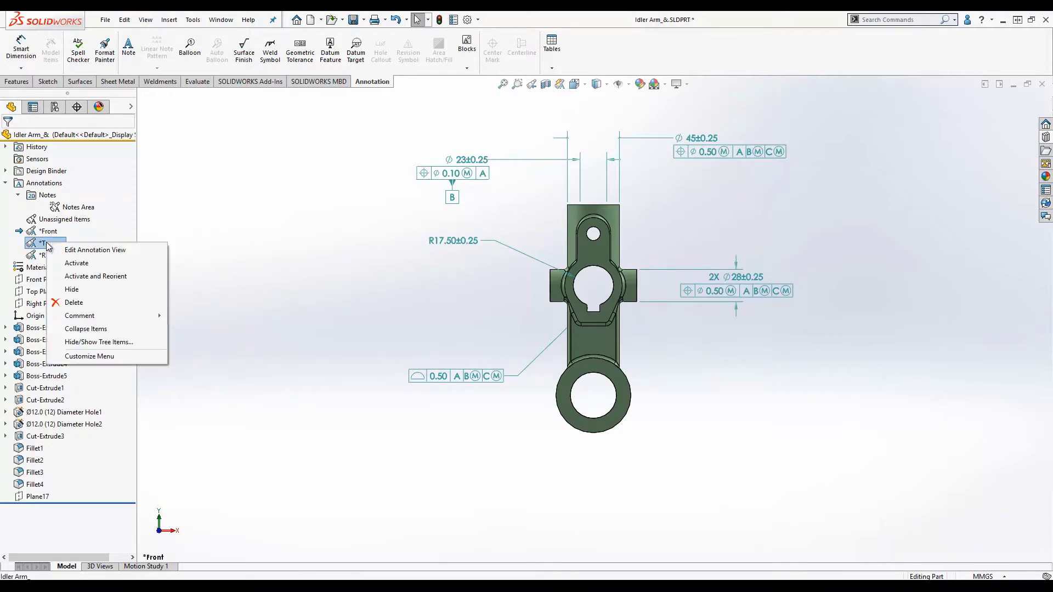
pyautogui.click(109, 276)
pyautogui.press('z')
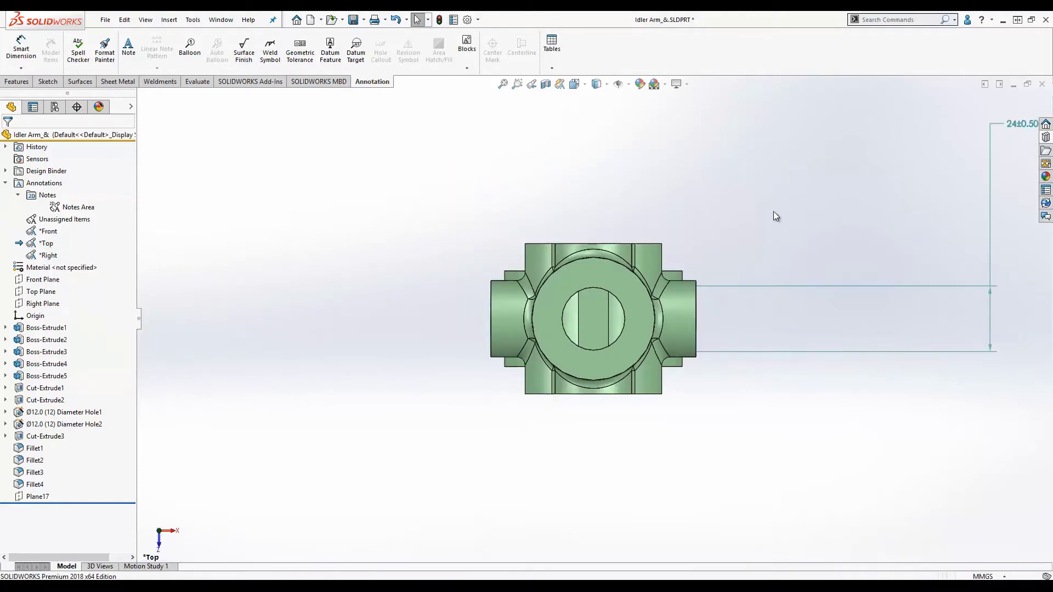
pyautogui.press('z')
pyautogui.moveTo(956, 157); pyautogui.dragTo(755, 198)
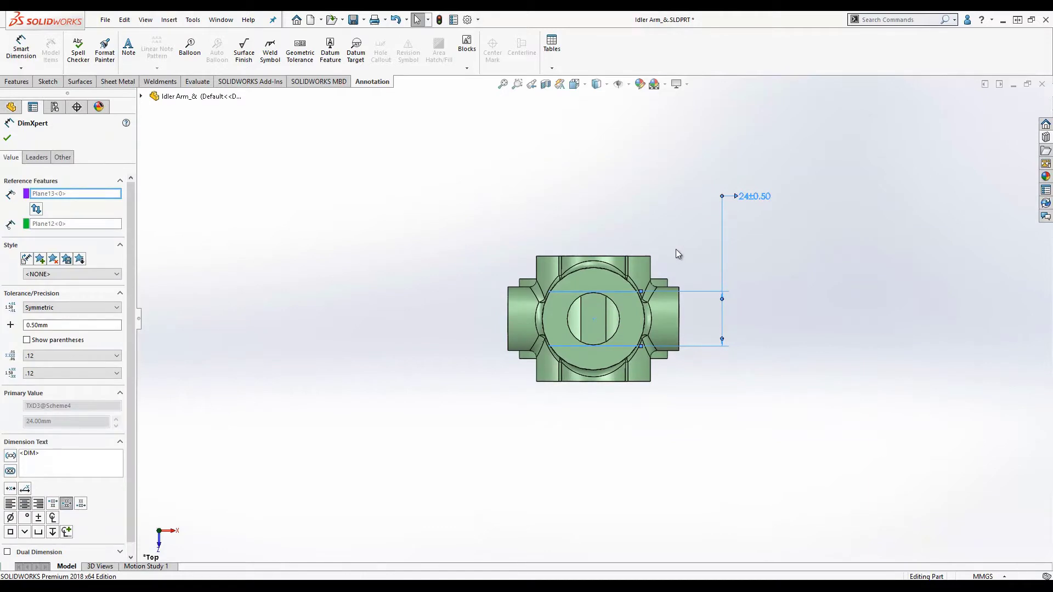
pyautogui.click(8, 137)
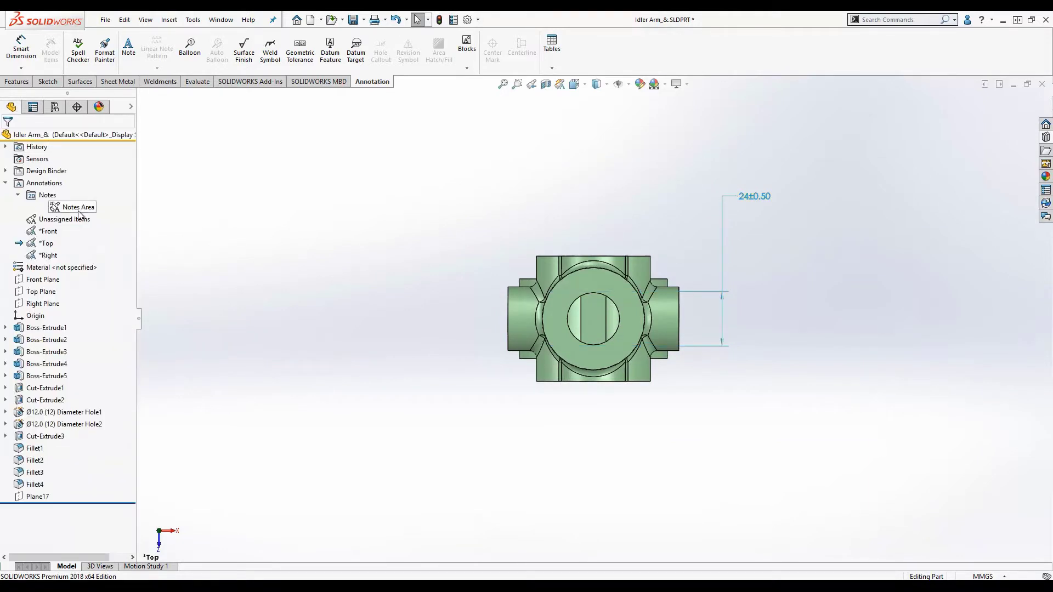
# Activate and reorient the Right view and move the datum C tolerance frame up toward the part.
pyautogui.rightClick(51, 256)
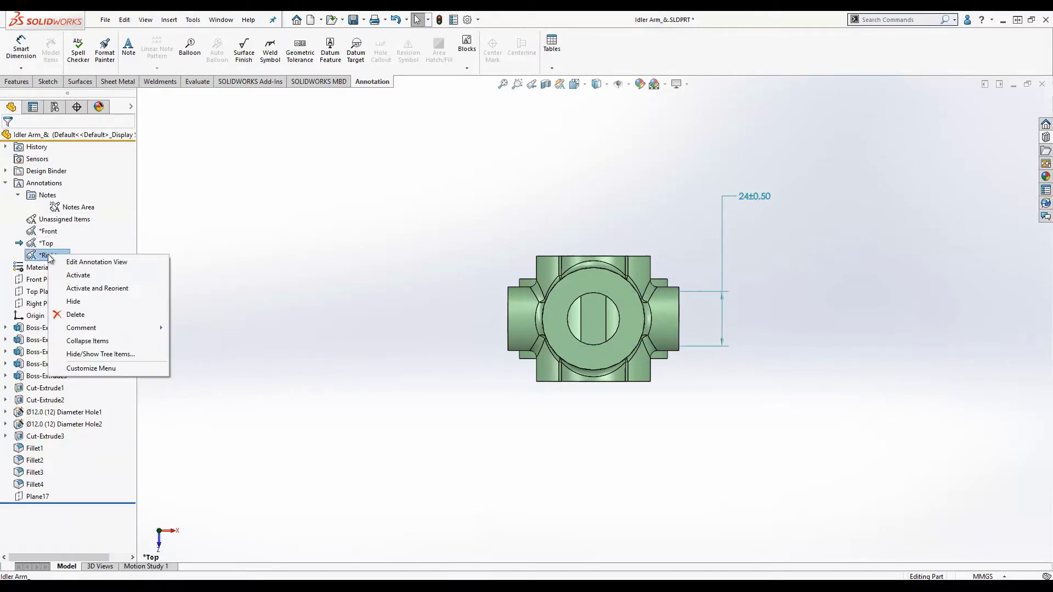
pyautogui.click(97, 290)
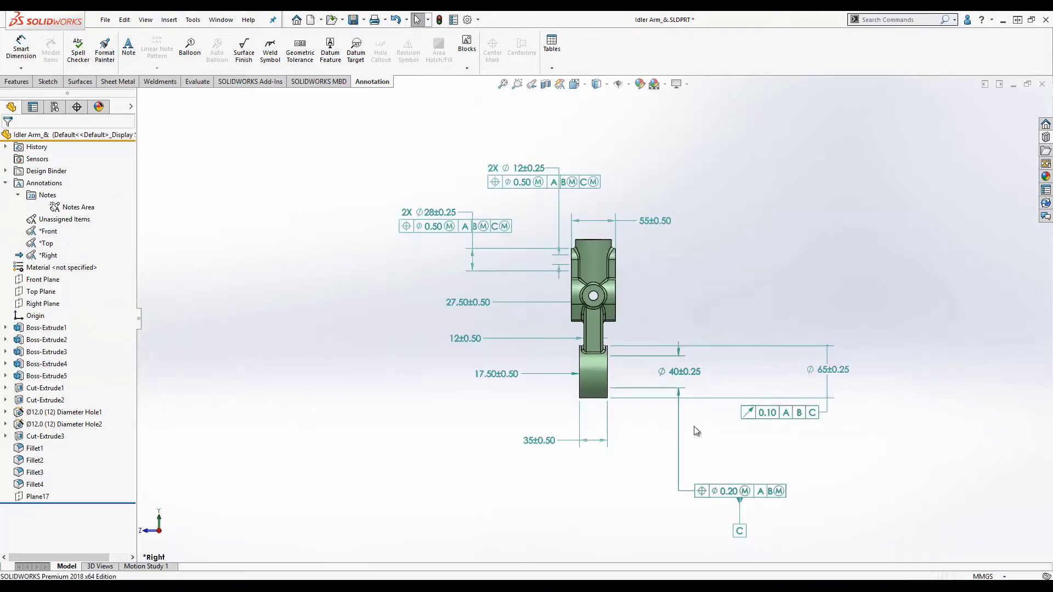
pyautogui.moveTo(719, 491); pyautogui.dragTo(715, 435)
pyautogui.click(663, 436)
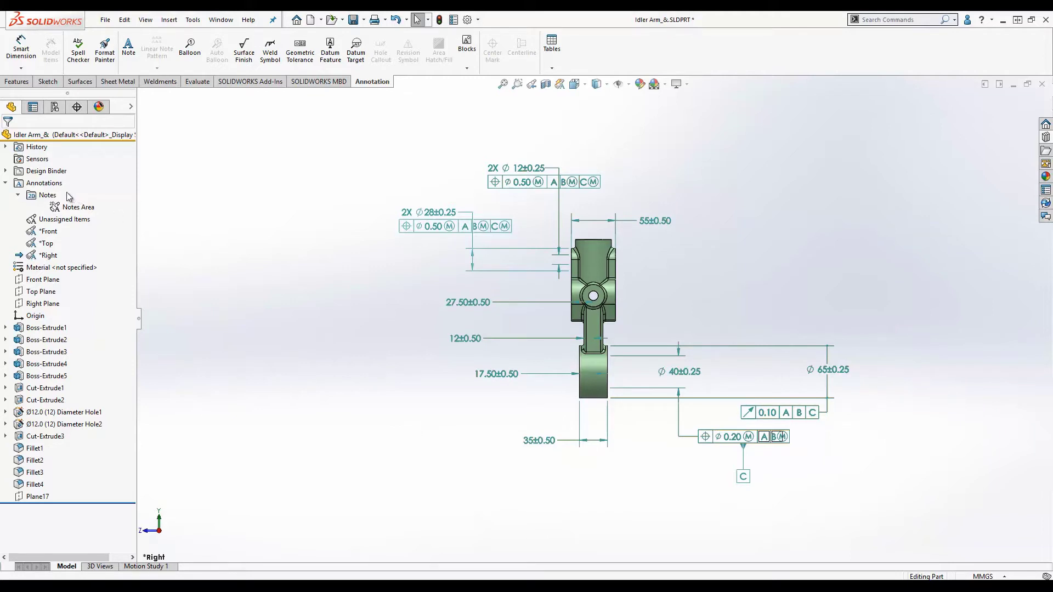
# Insert a new annotation view oriented to the standard Left direction.
pyautogui.rightClick(42, 188)
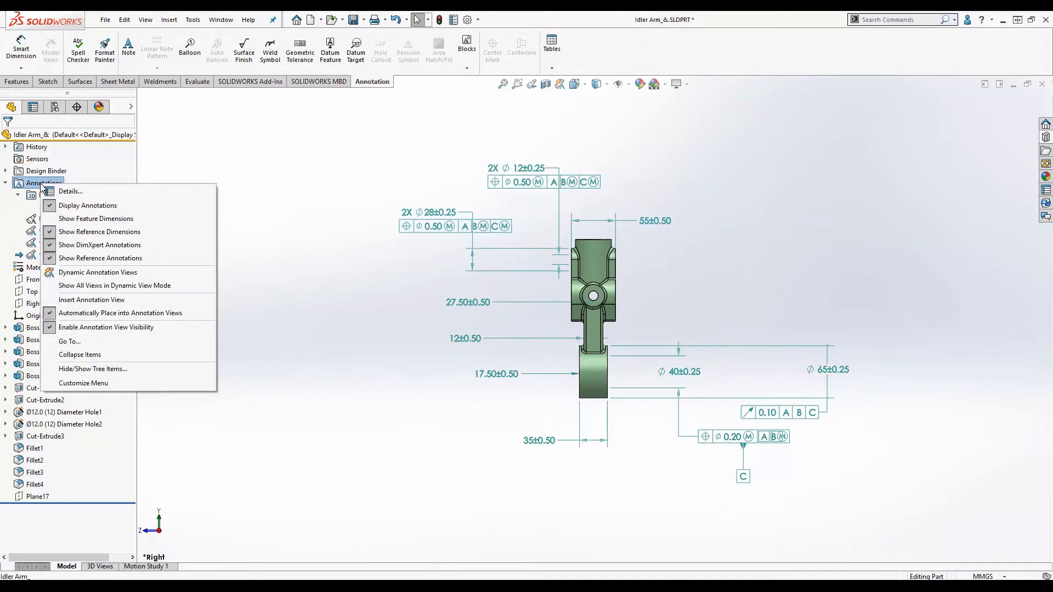
pyautogui.click(118, 301)
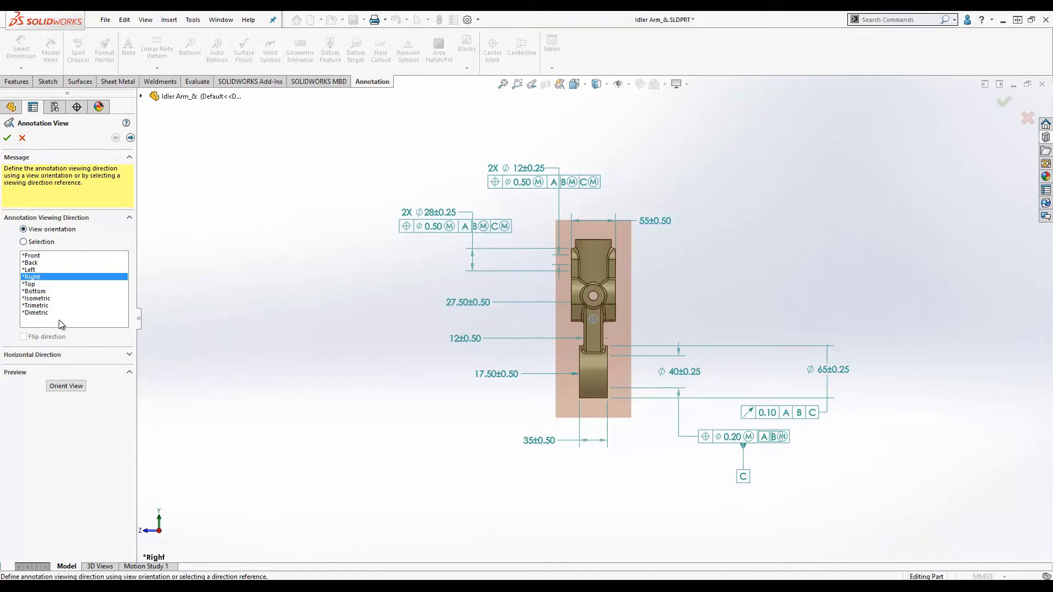
pyautogui.click(25, 242)
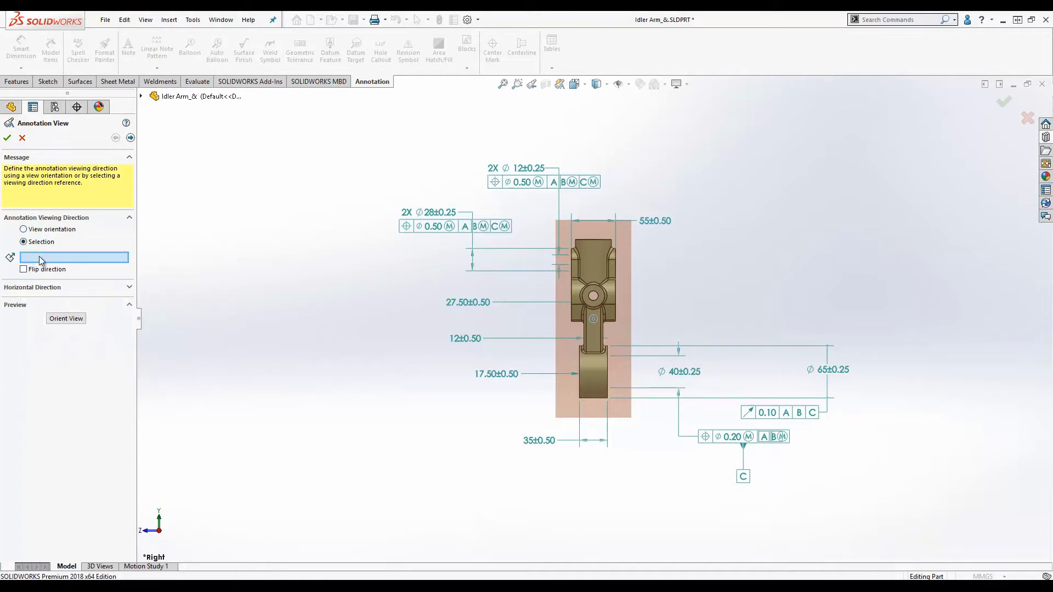
pyautogui.click(25, 229)
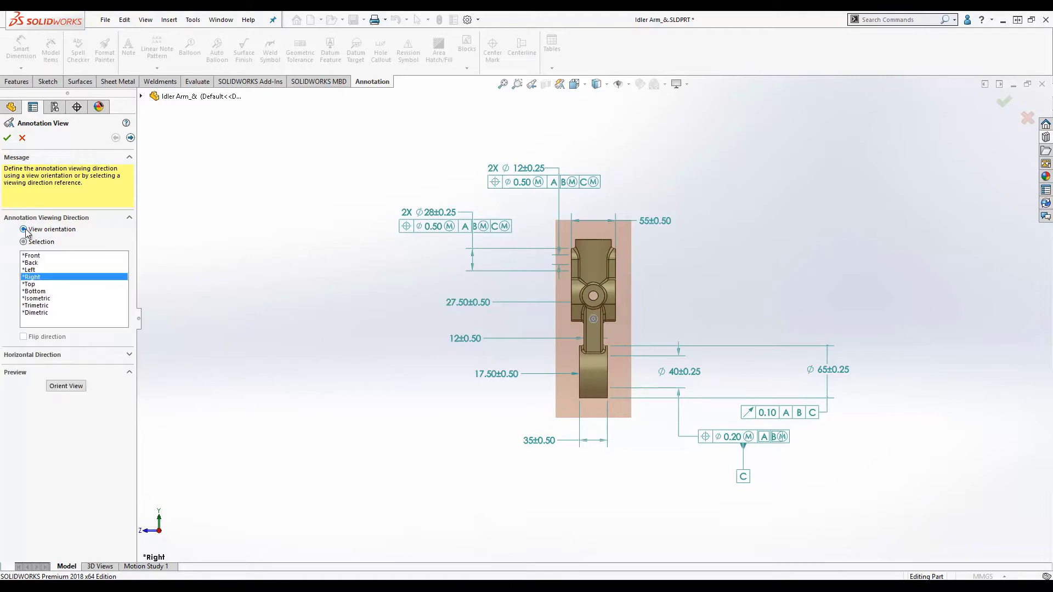
pyautogui.click(35, 269)
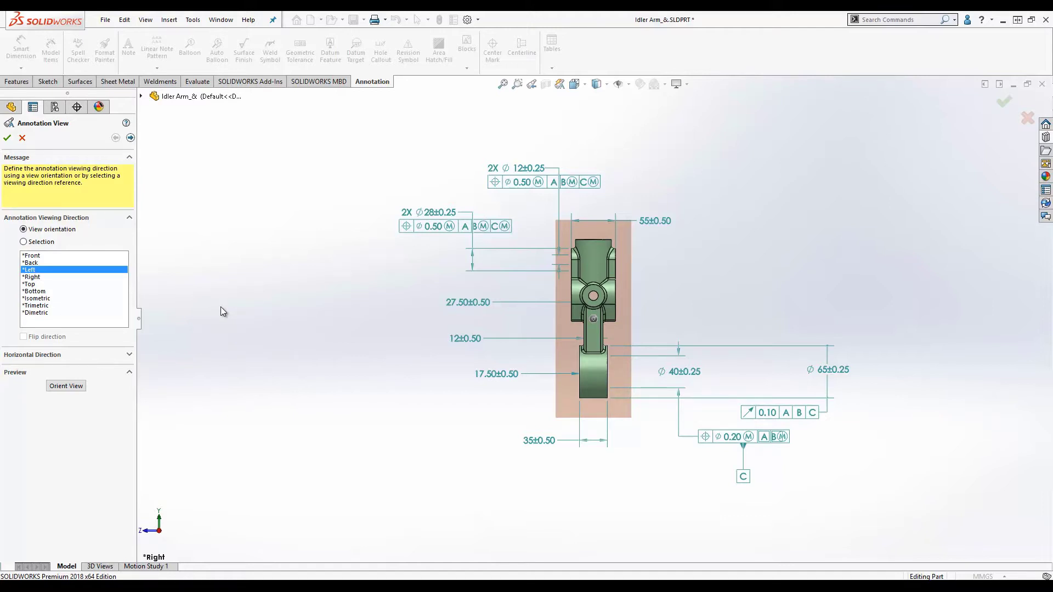
pyautogui.click(130, 138)
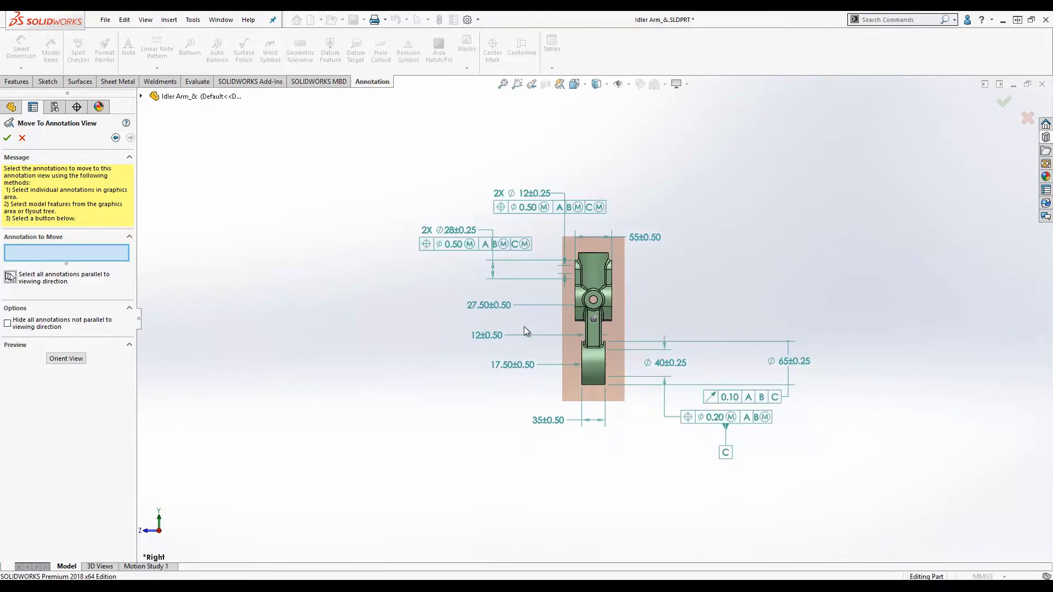
# Move the 55, 27.50, 12, 17.50 and 35 linear dimensions into the new Left view.
pyautogui.click(646, 237)
pyautogui.click(489, 306)
pyautogui.click(486, 334)
pyautogui.click(513, 364)
pyautogui.click(548, 420)
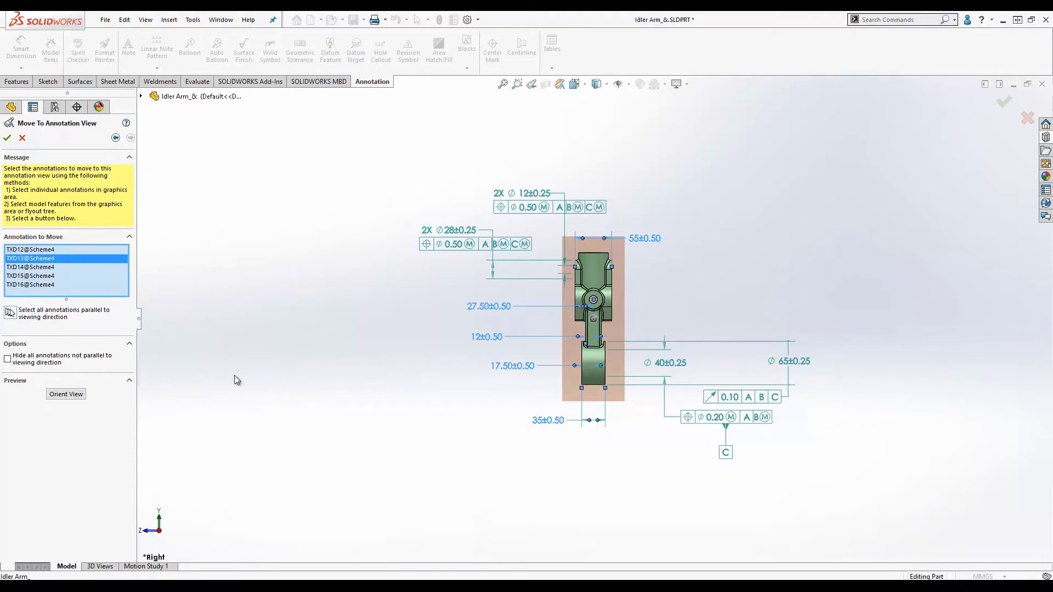
pyautogui.click(6, 137)
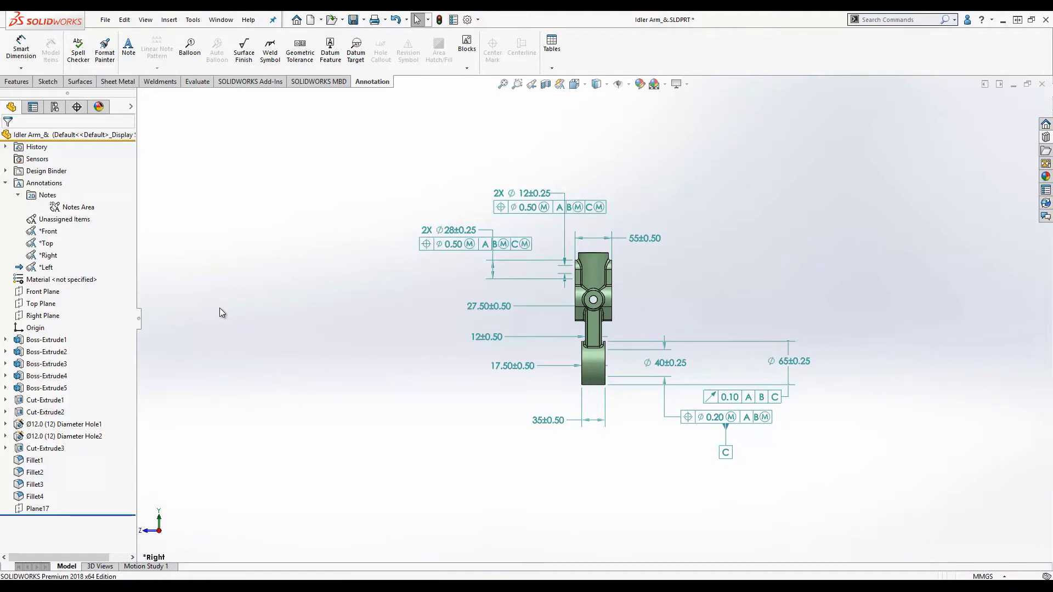
# Hide the Right annotation view, then Show/Activate it so only its tolerance callouts display.
pyautogui.rightClick(55, 260)
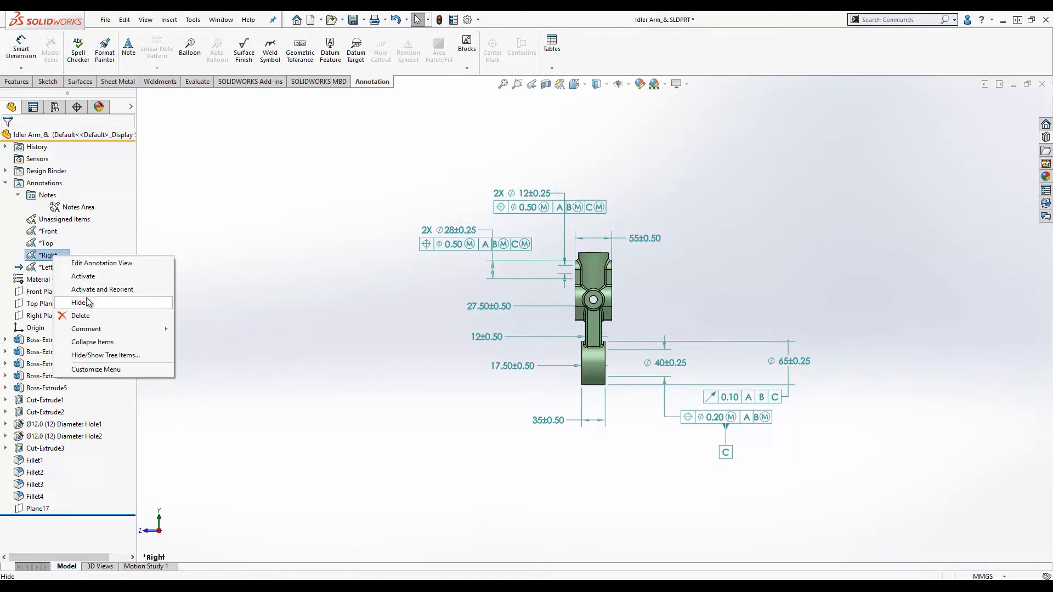
pyautogui.click(78, 302)
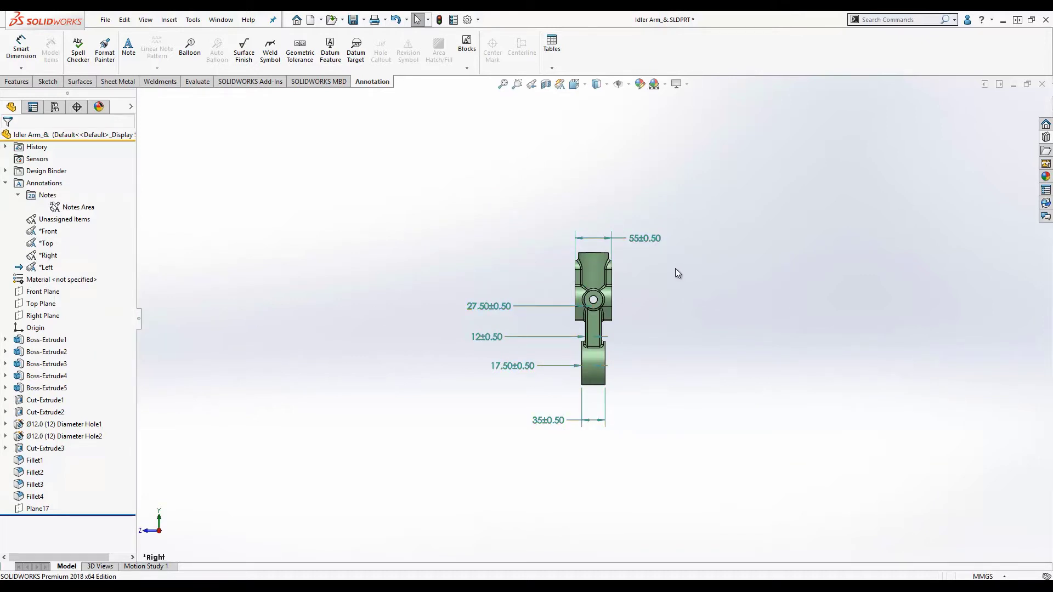
pyautogui.rightClick(46, 257)
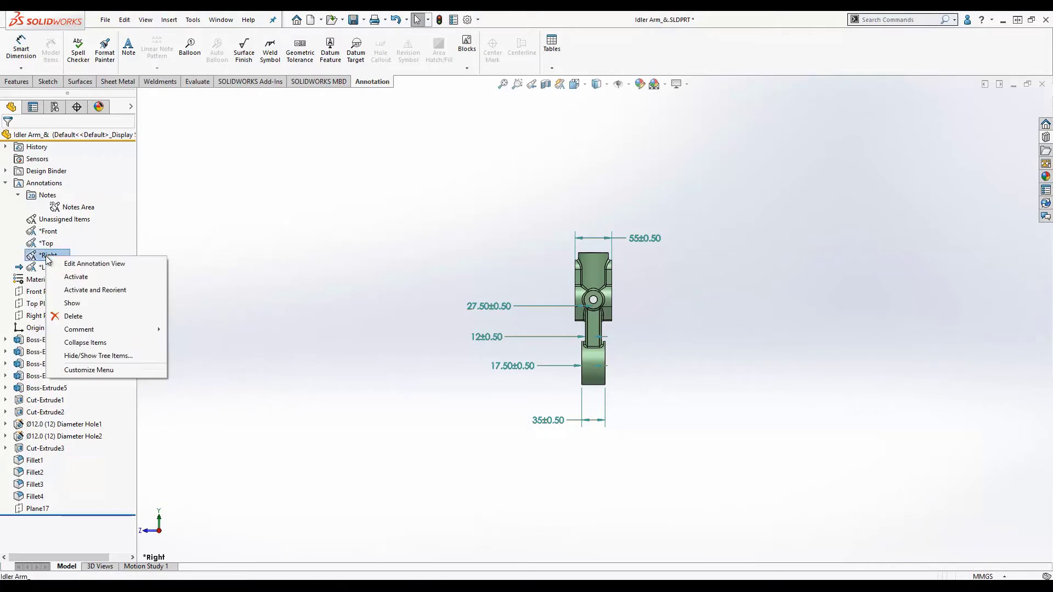
pyautogui.click(85, 282)
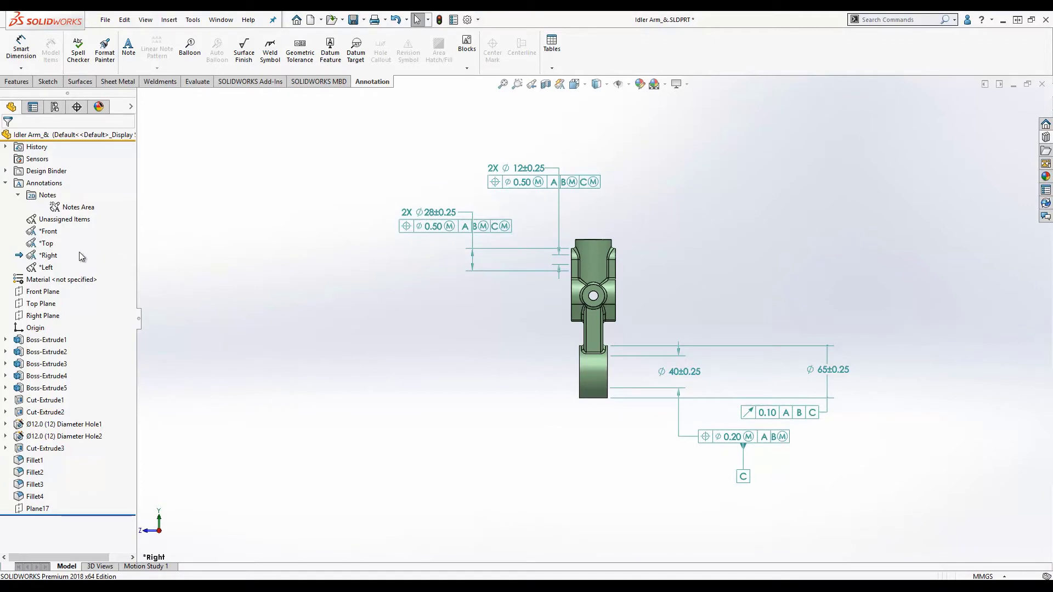
# Hide the Front and Top annotation views together.
pyautogui.click(54, 222)
pyautogui.click(49, 231)
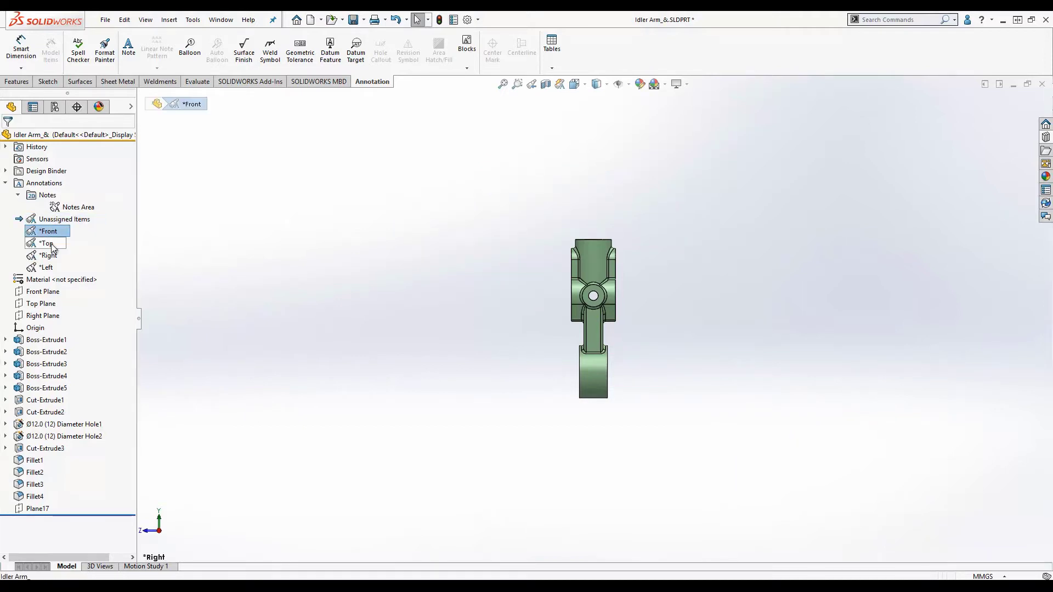
pyautogui.keyDown('ctrl'); pyautogui.click(51, 245); pyautogui.keyUp('ctrl')
pyautogui.rightClick(51, 244)
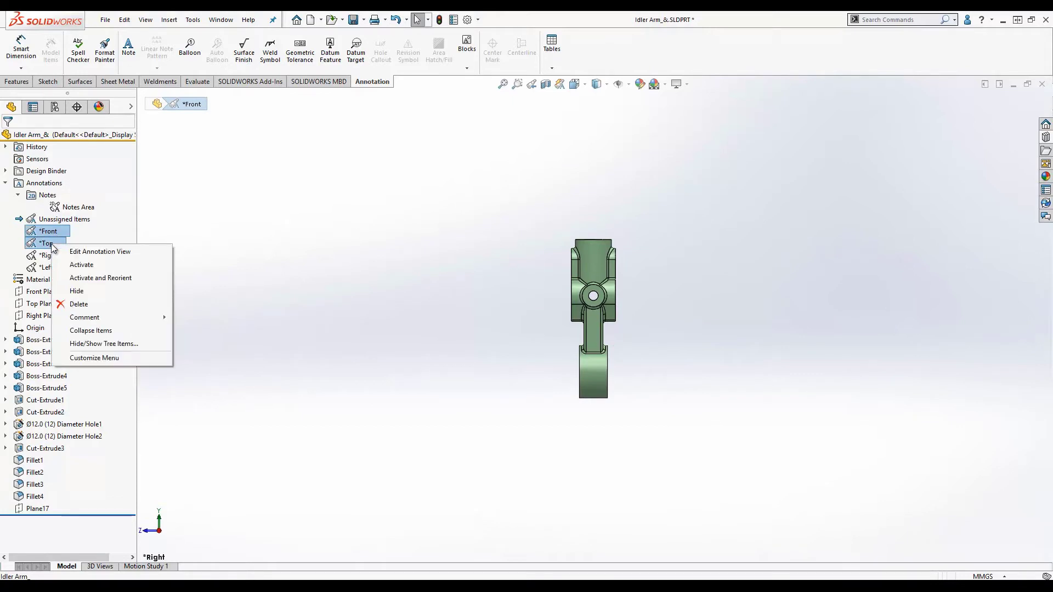
pyautogui.click(93, 292)
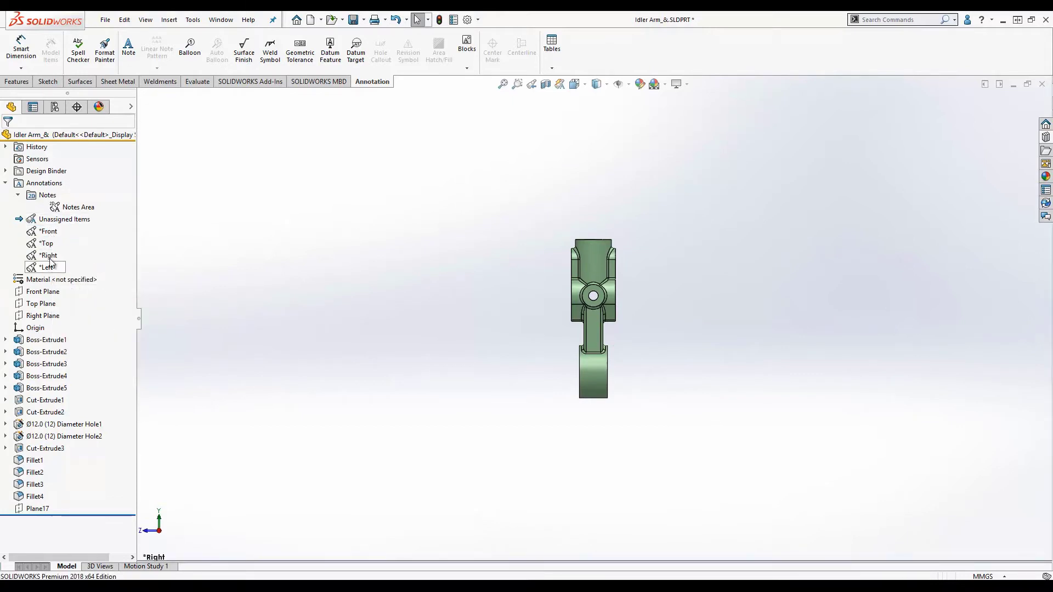
# Reassign the leftover 2X Ø12±0.25 hole callout to the Top annotation view.
pyautogui.moveTo(553, 306); pyautogui.dragTo(527, 350, button='middle')
pyautogui.moveTo(607, 291)
pyautogui.mouseDown(button='middle')
pyautogui.moveTo(682, 294)
pyautogui.moveTo(702, 390)
pyautogui.moveTo(506, 279)
pyautogui.mouseUp(button='middle')
pyautogui.scroll(-2, 595, 257)
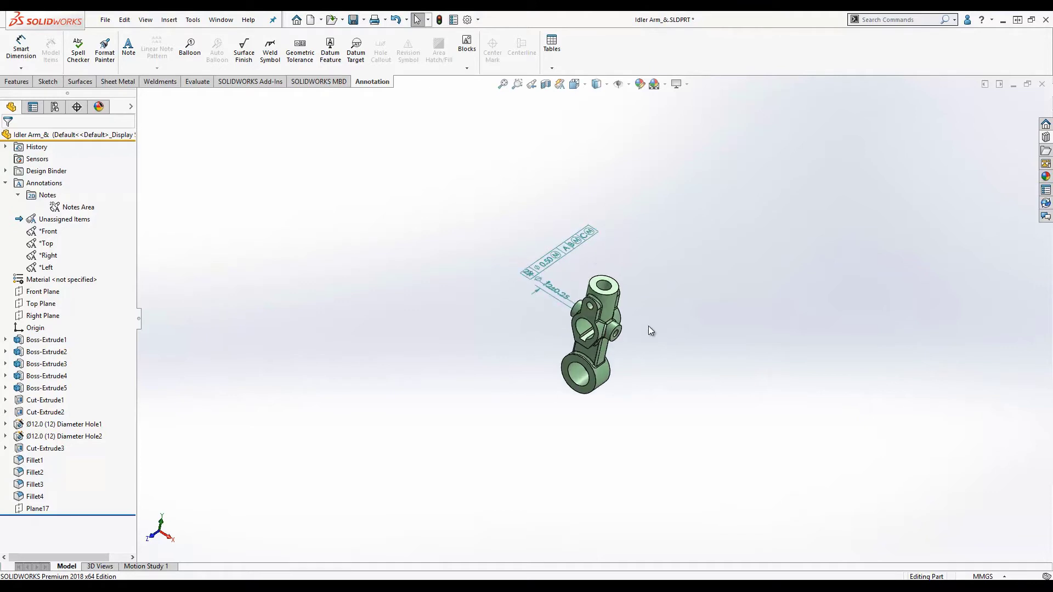
pyautogui.scroll(-1, 650, 331)
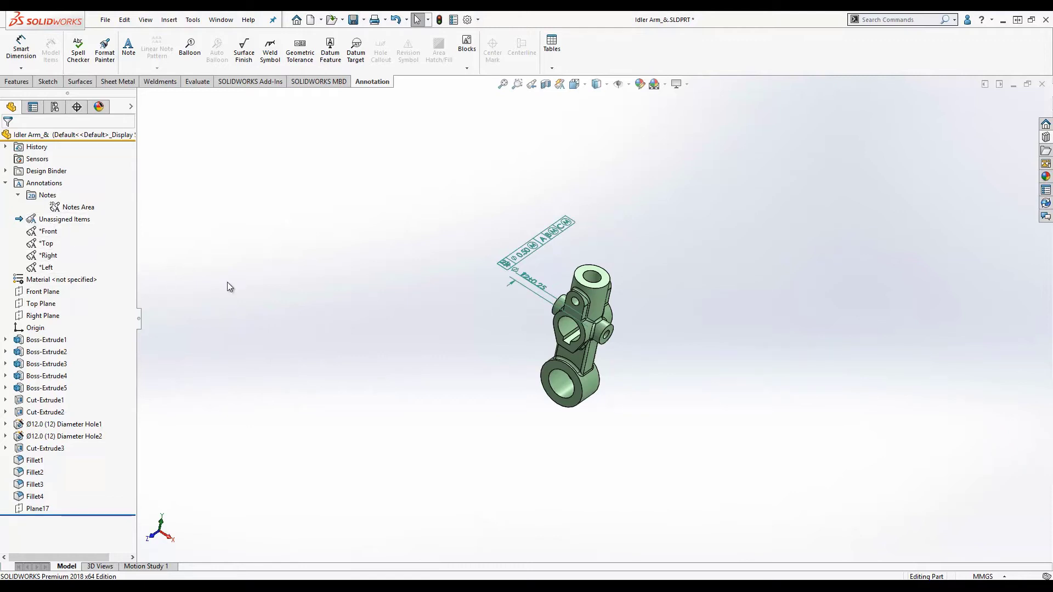
pyautogui.moveTo(402, 288); pyautogui.dragTo(394, 268, button='middle')
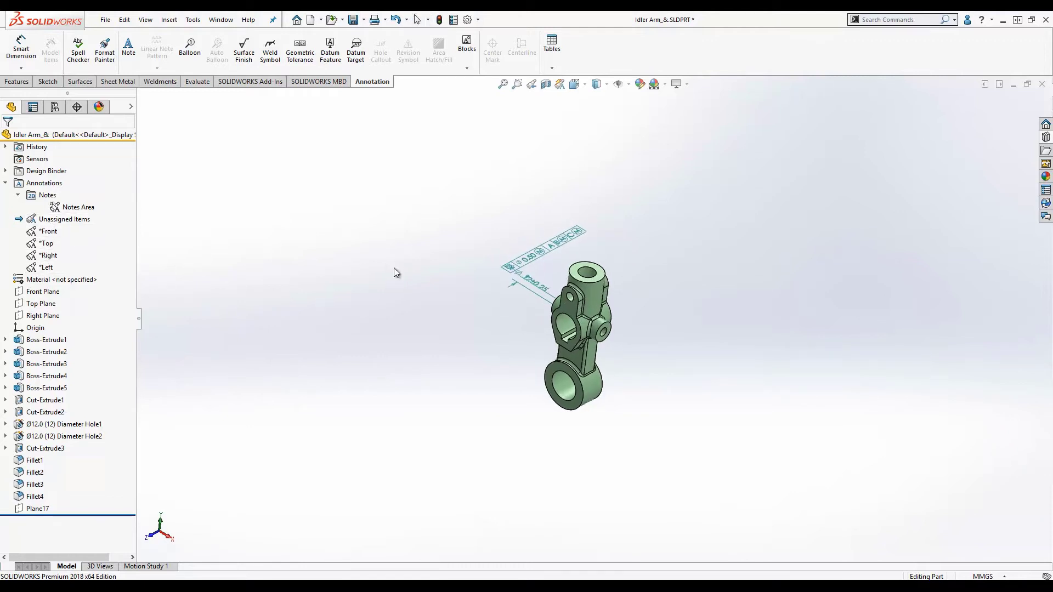
pyautogui.click(519, 267)
pyautogui.rightClick(523, 262)
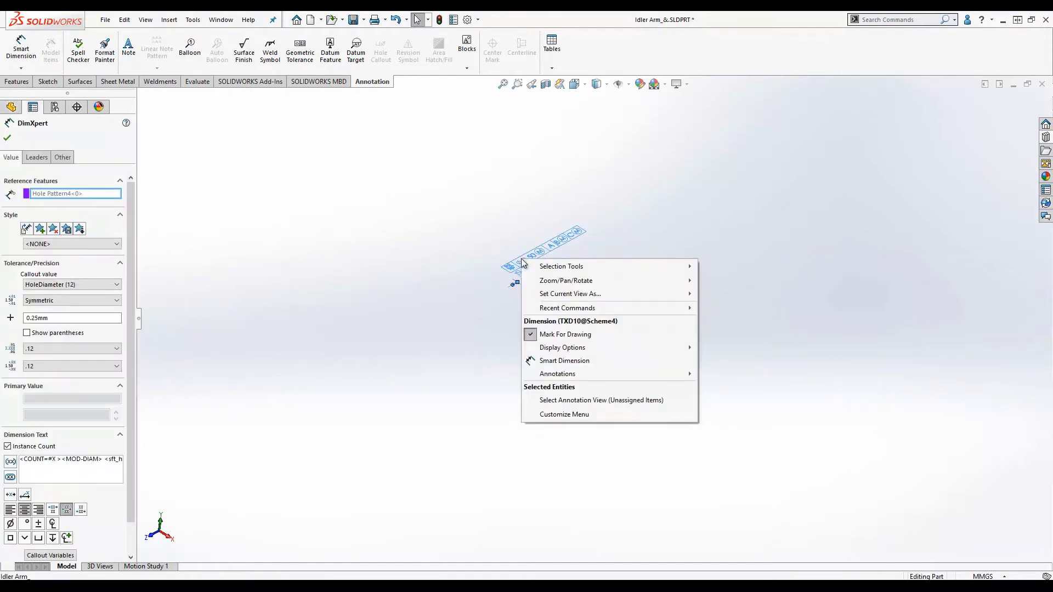
pyautogui.click(624, 402)
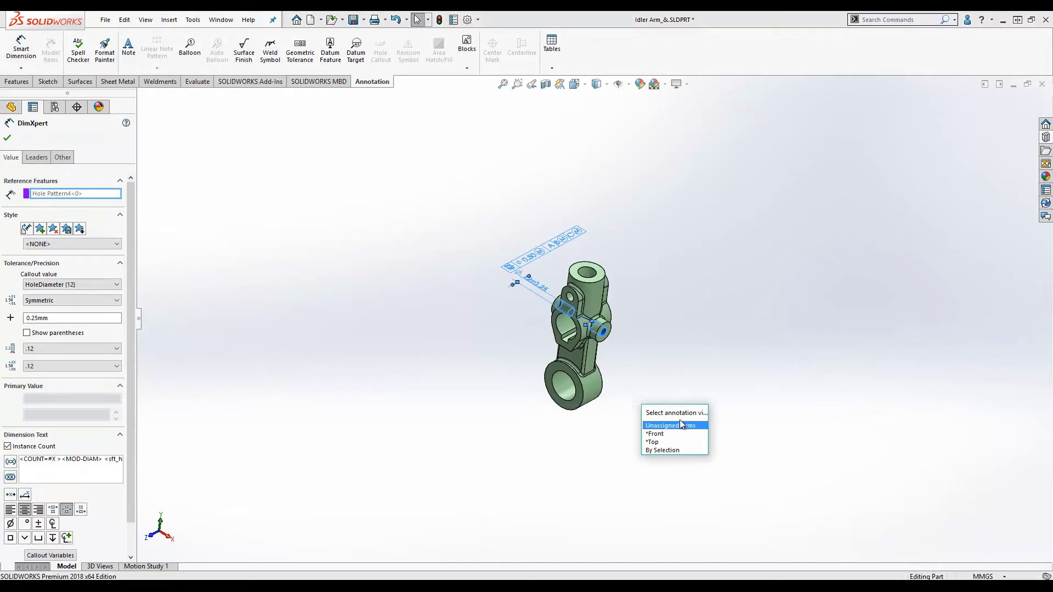
pyautogui.click(683, 443)
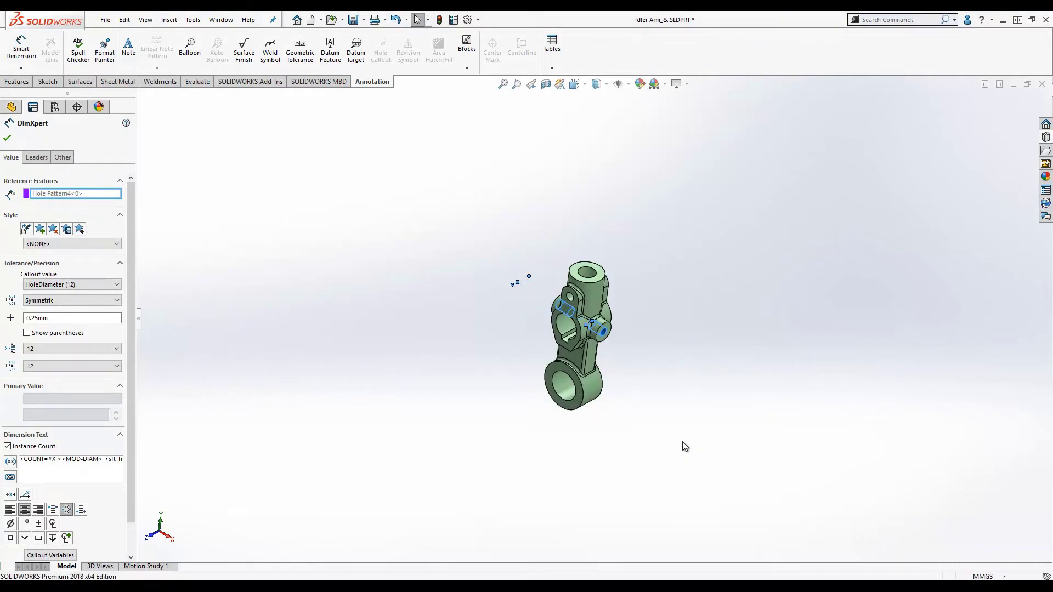
pyautogui.click(7, 137)
# Activate and reorient the Top view, move the callout closer to the part, and return to isometric.
pyautogui.rightClick(45, 244)
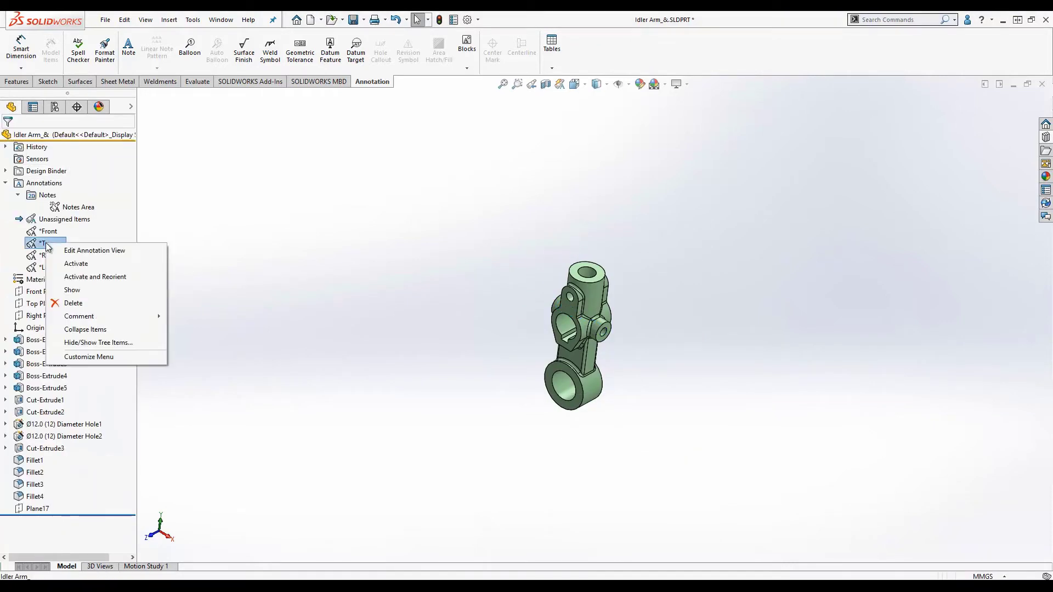
pyautogui.click(95, 277)
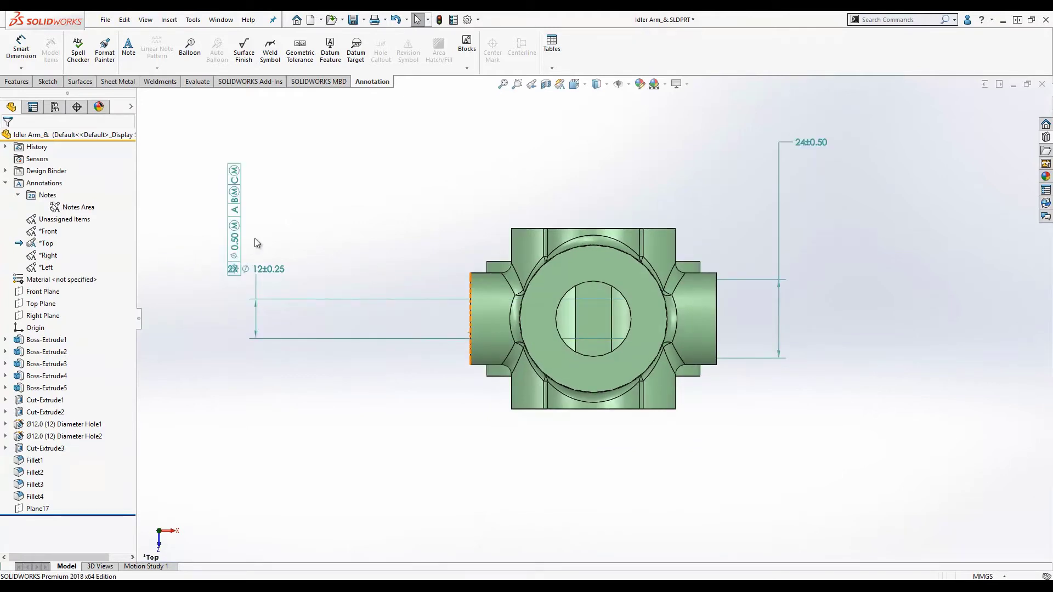
pyautogui.moveTo(261, 276); pyautogui.dragTo(388, 285)
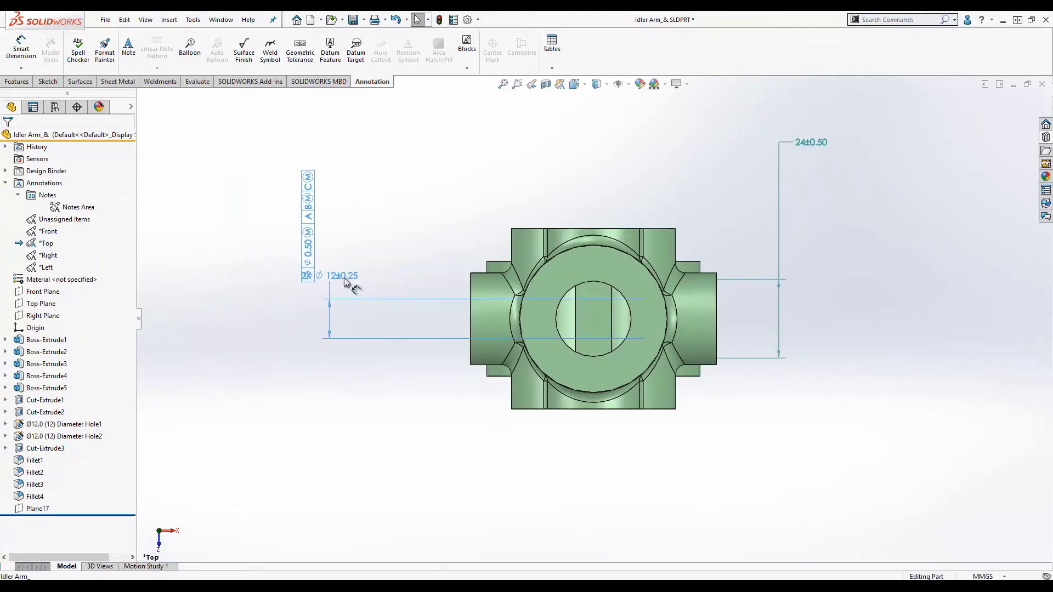
pyautogui.click(337, 320)
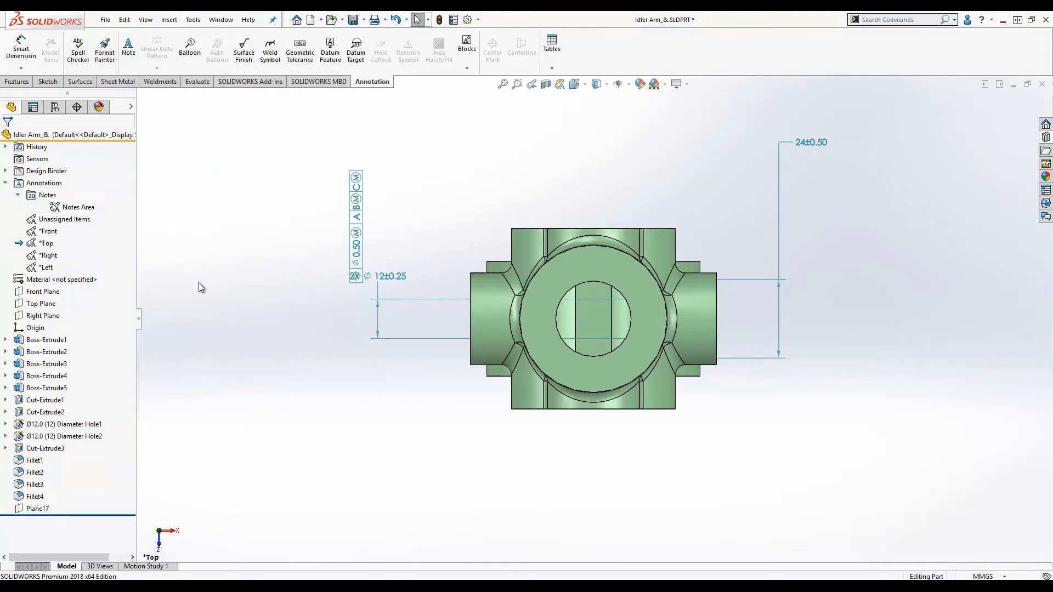
pyautogui.hotkey('ctrl', '7')
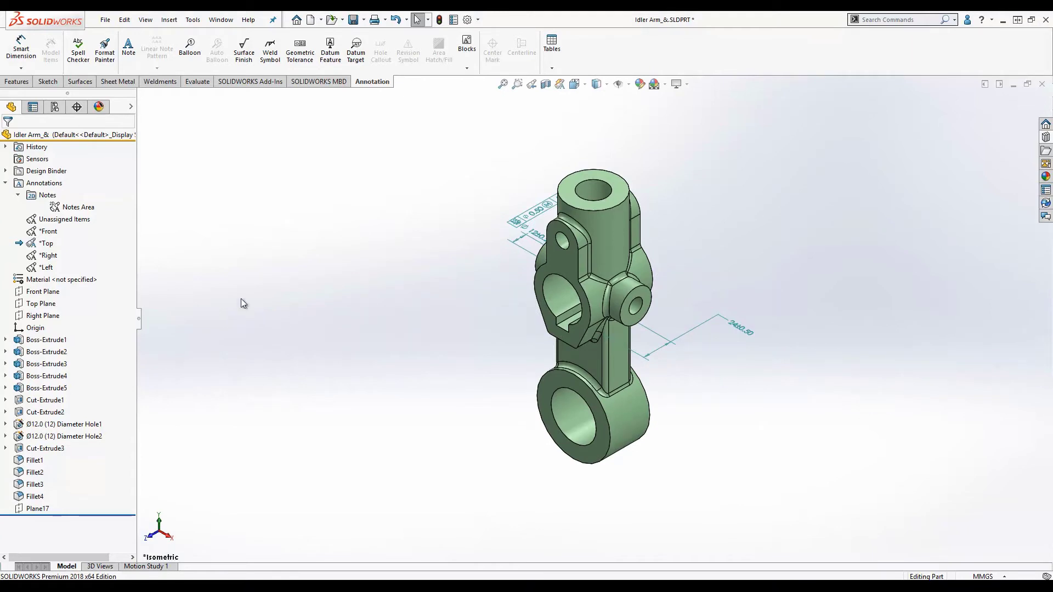
# Activate the Notes Area annotation view under Notes.
pyautogui.click(71, 209)
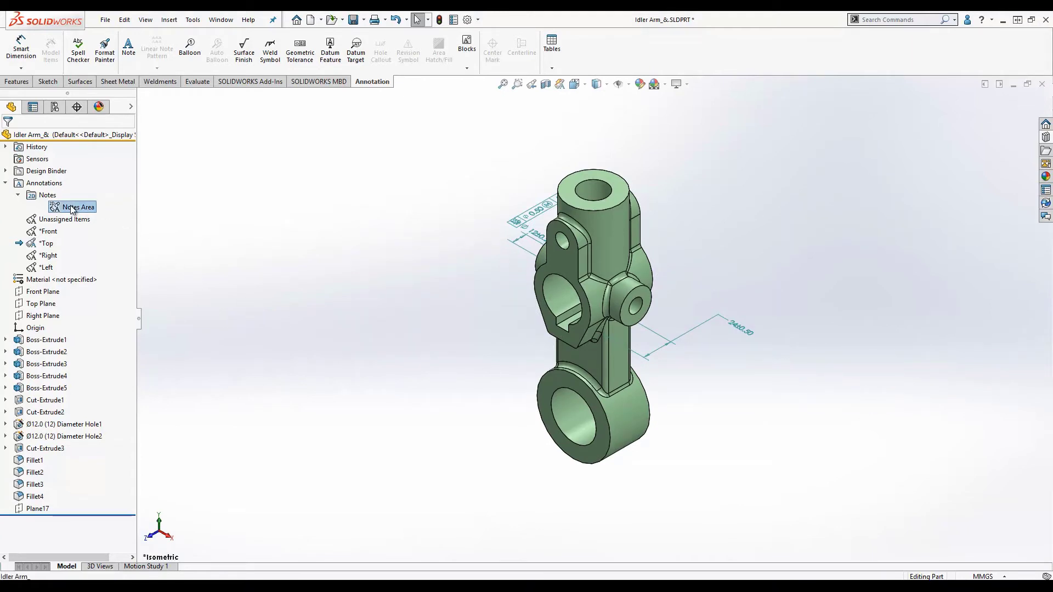
pyautogui.doubleClick(72, 209)
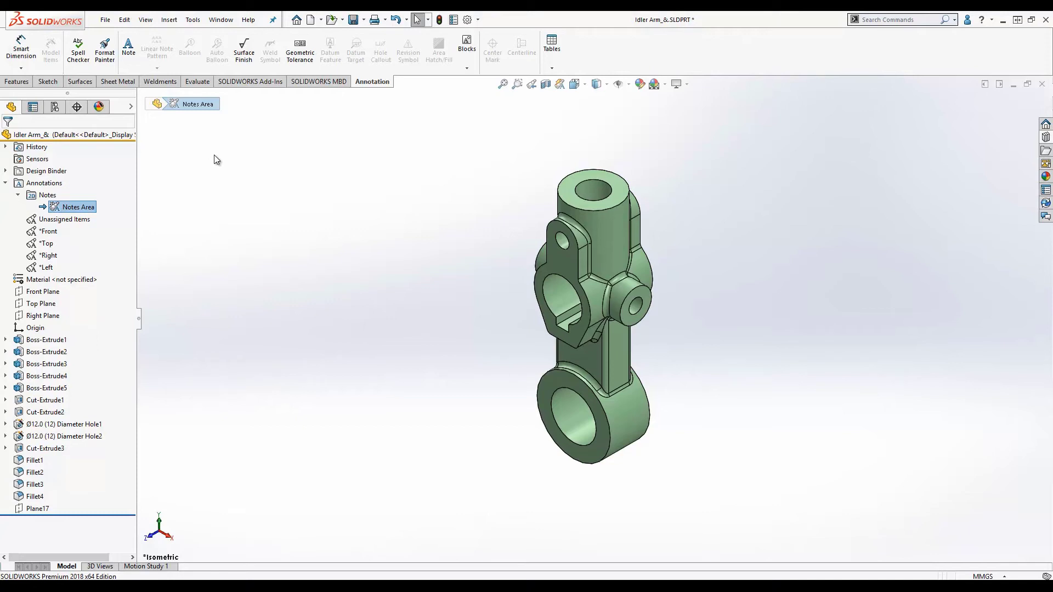
# Drag the MBD Part Note from the Design Library into the Notes Area above-left of the part.
pyautogui.click(1046, 137)
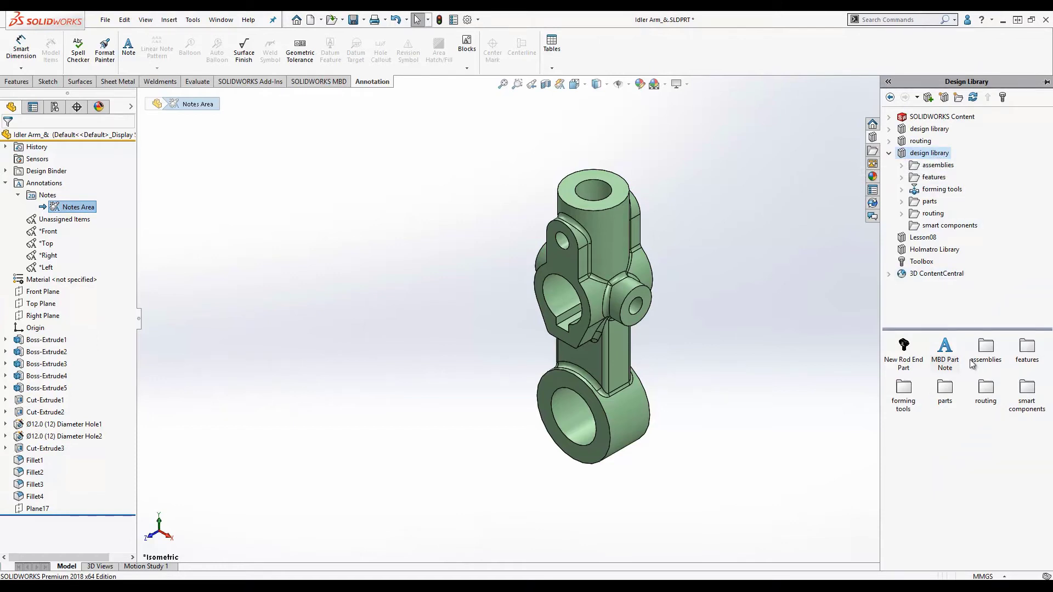
pyautogui.click(947, 350)
pyautogui.moveTo(949, 351); pyautogui.dragTo(215, 158)
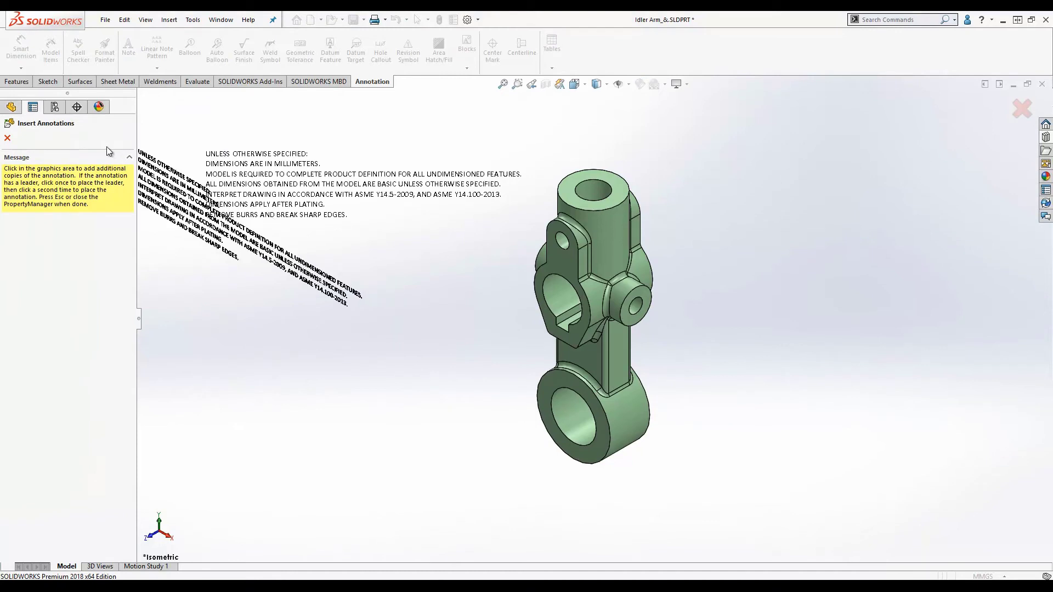
pyautogui.click(7, 137)
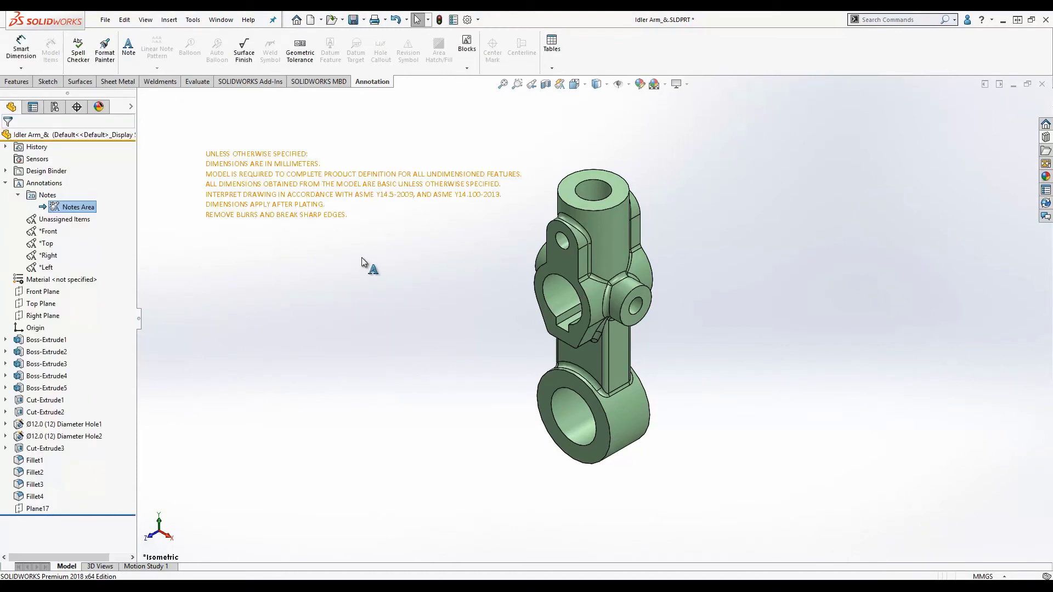
pyautogui.click(346, 213)
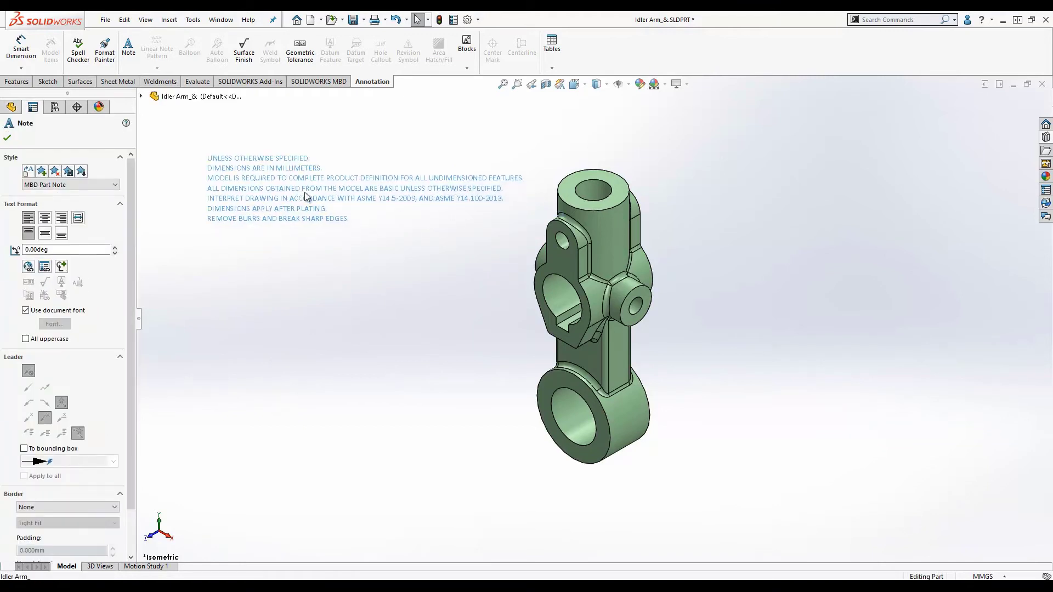
pyautogui.click(482, 298)
pyautogui.moveTo(482, 298)
pyautogui.mouseDown(button='middle')
pyautogui.moveTo(545, 286)
pyautogui.moveTo(538, 234)
pyautogui.moveTo(567, 271)
pyautogui.moveTo(775, 254)
pyautogui.mouseUp(button='middle')
pyautogui.scroll(-2, 546, 286)
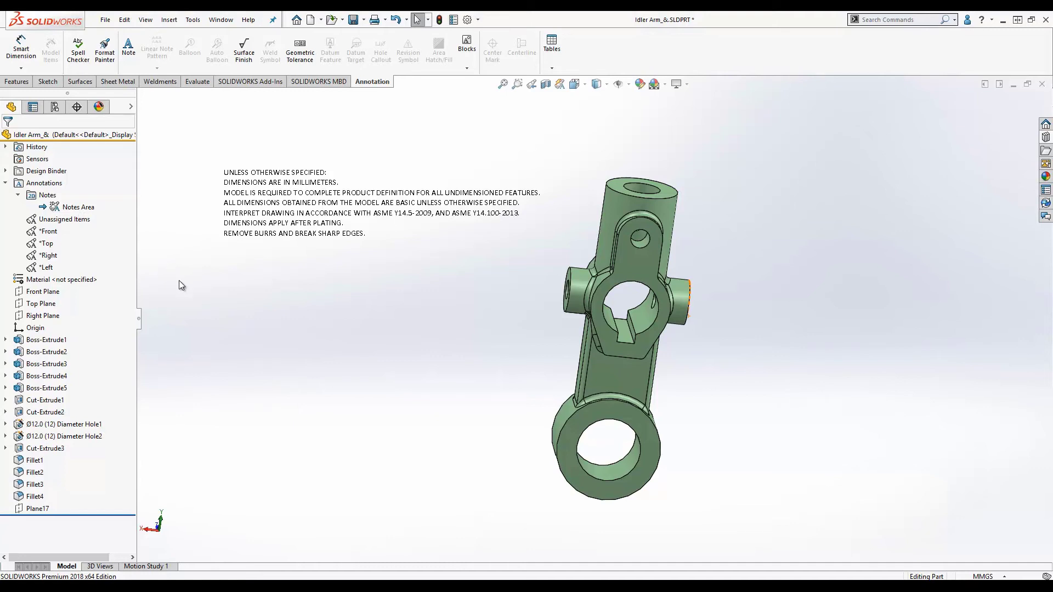
# Insert a Notes Area view from the Annotations folder to hold the general notes.
pyautogui.rightClick(41, 198)
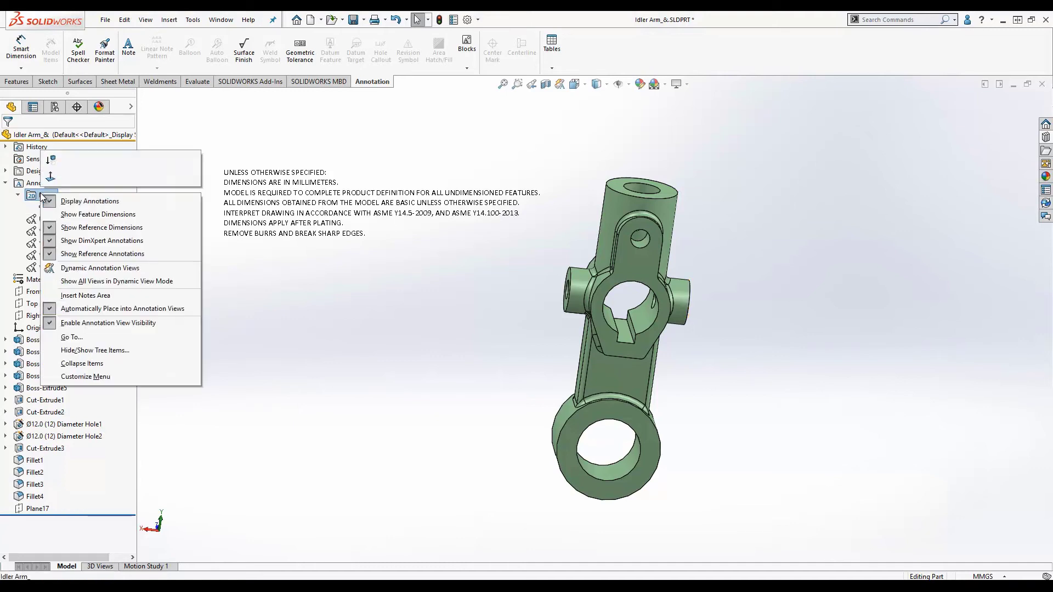
pyautogui.click(100, 298)
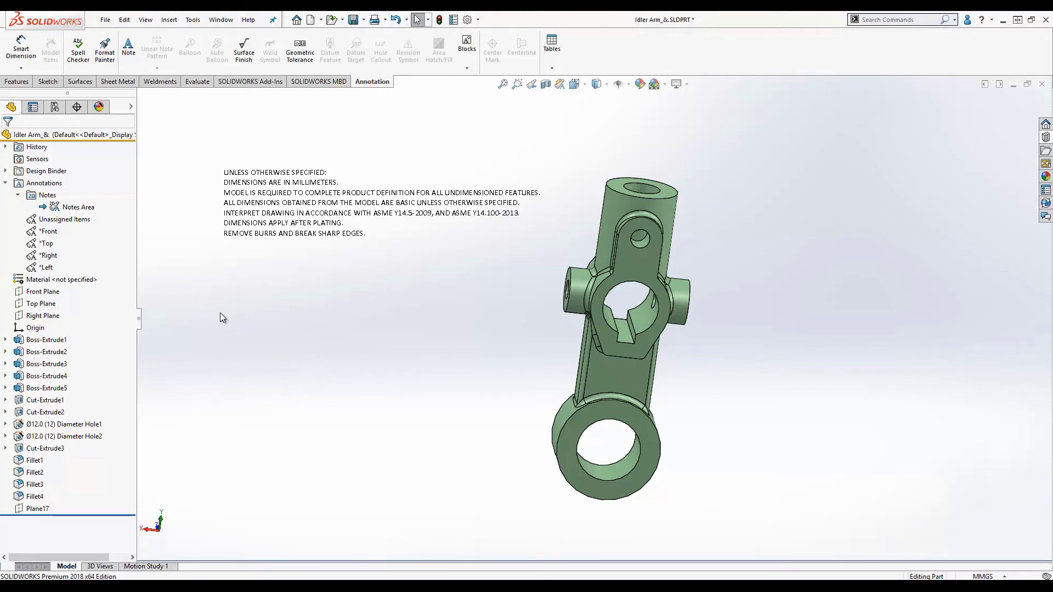
pyautogui.rightClick(48, 231)
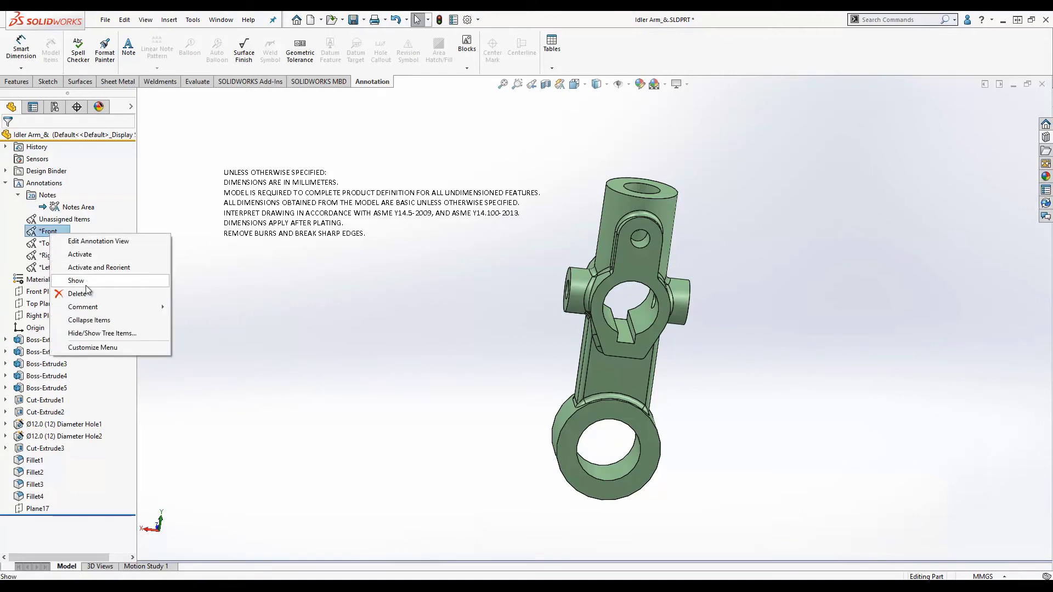
# Show the Front annotation view, then display all feature dimensions on the model and select the 95 dimension.
pyautogui.click(94, 267)
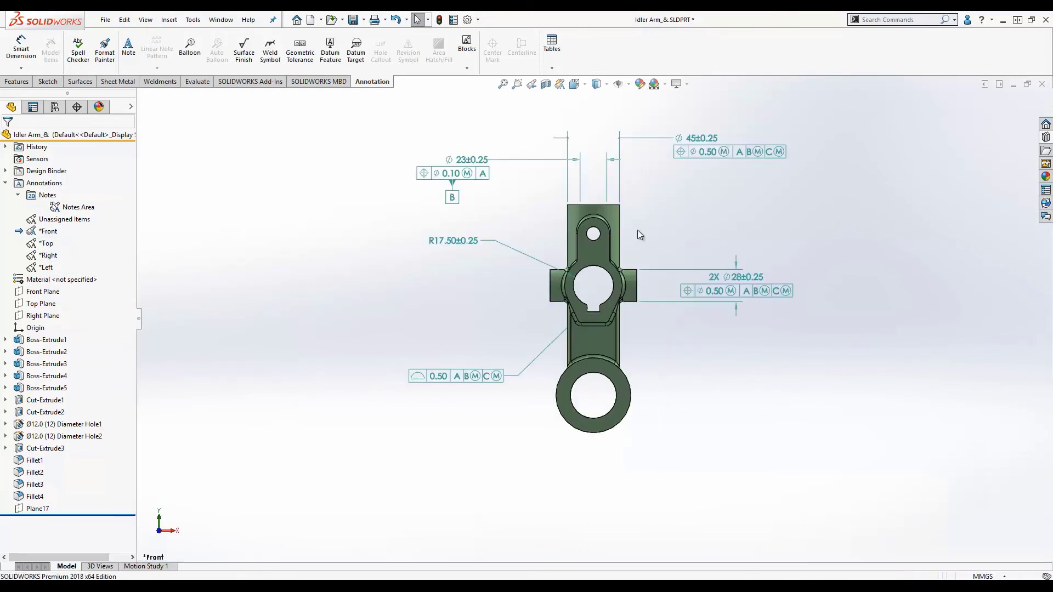
pyautogui.scroll(-2, 697, 217)
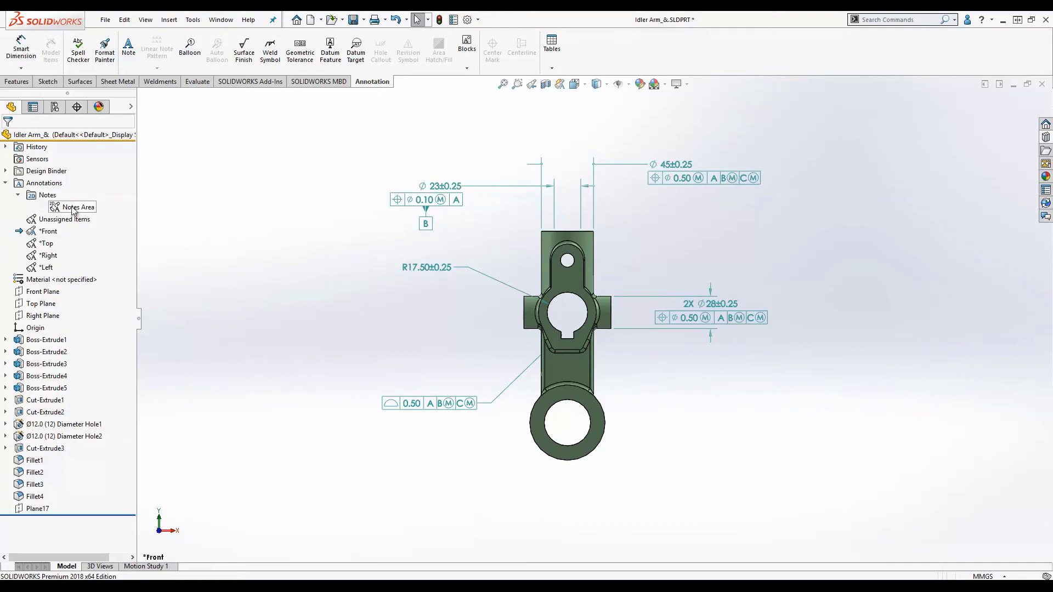
pyautogui.rightClick(34, 183)
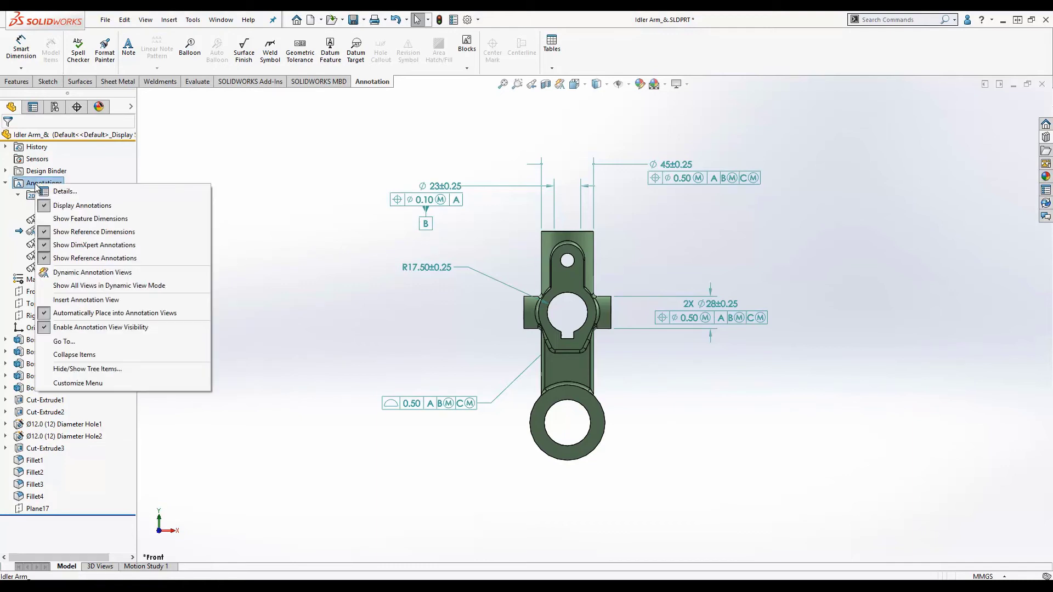
pyautogui.click(84, 218)
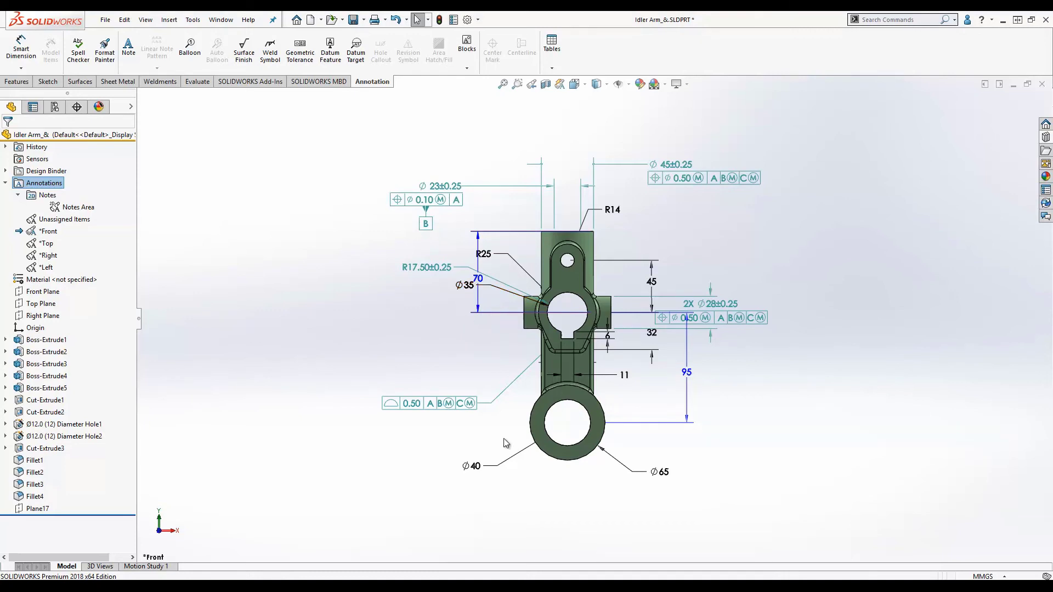
pyautogui.click(690, 377)
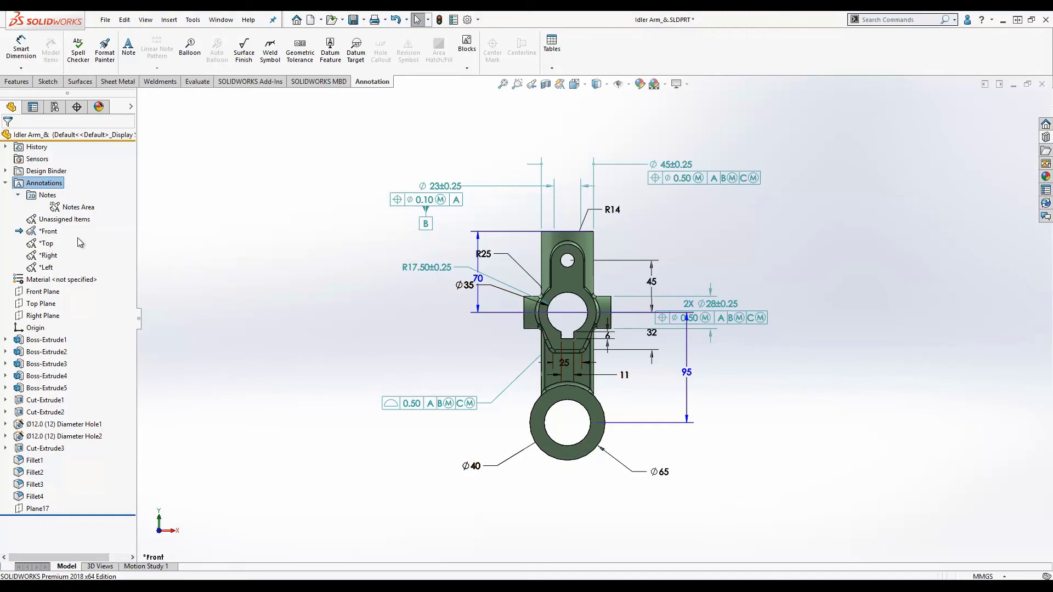
pyautogui.rightClick(41, 189)
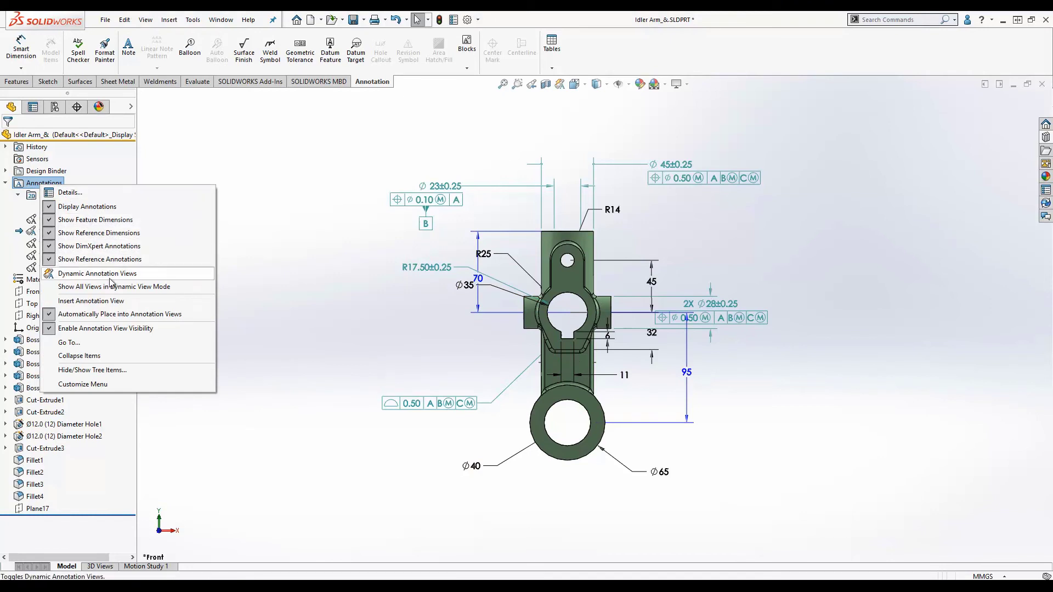
# Start a new annotation view oriented by selection to the Front Plane.
pyautogui.click(109, 302)
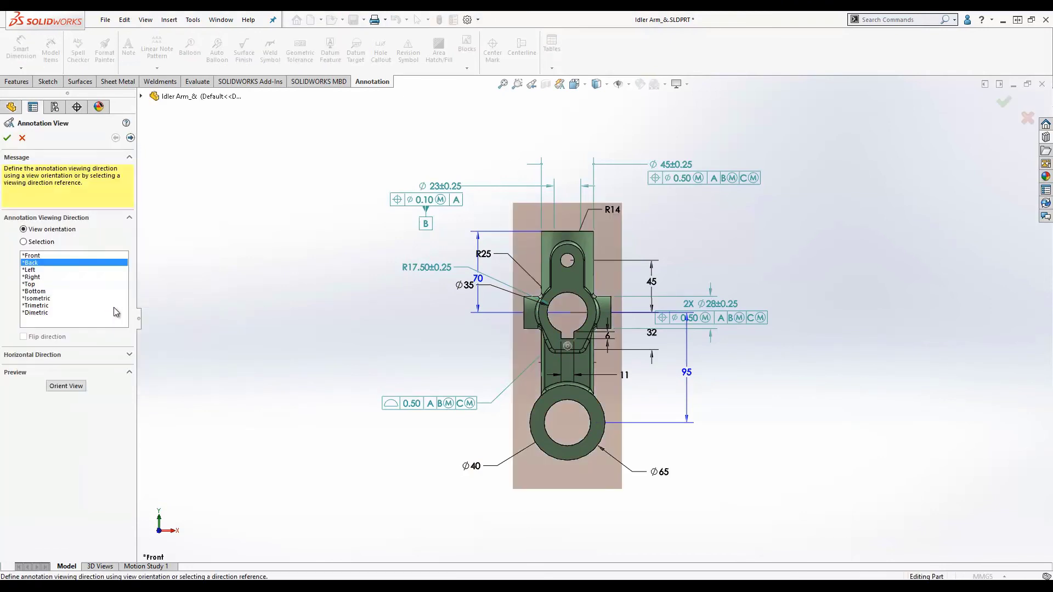
pyautogui.click(25, 243)
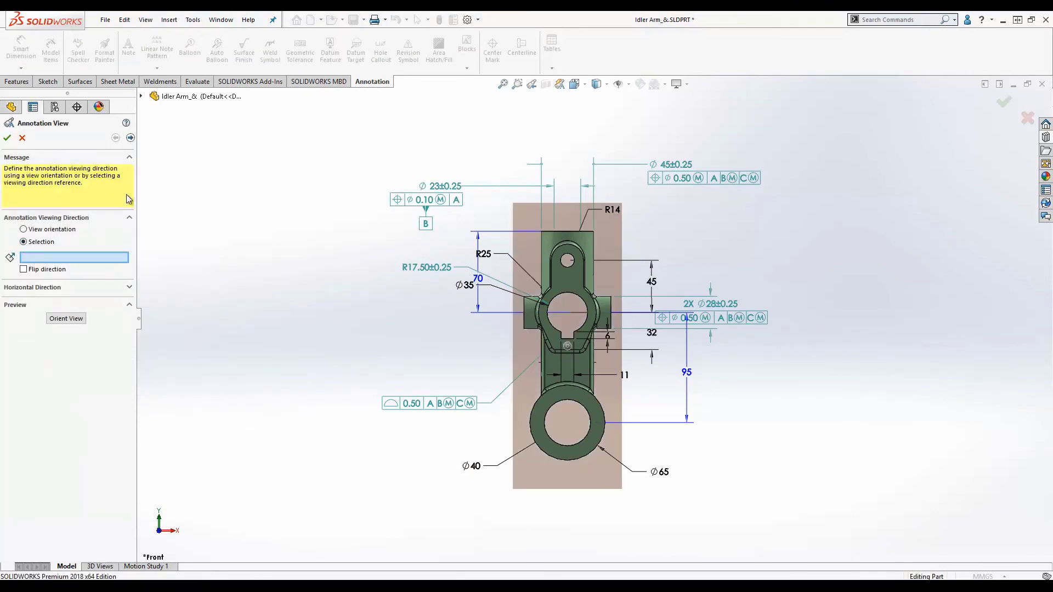
pyautogui.click(142, 97)
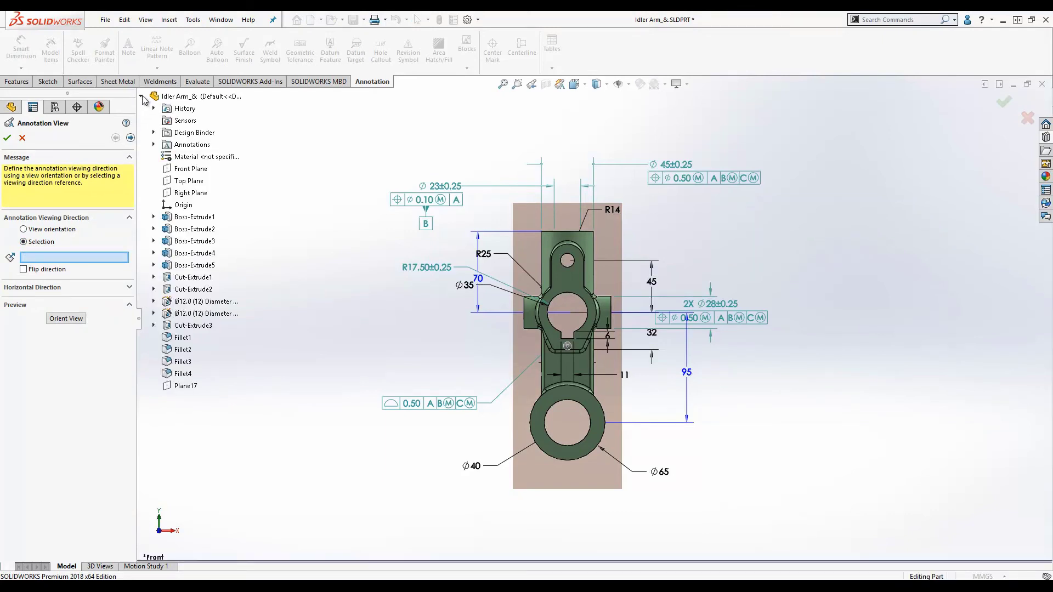
pyautogui.click(190, 170)
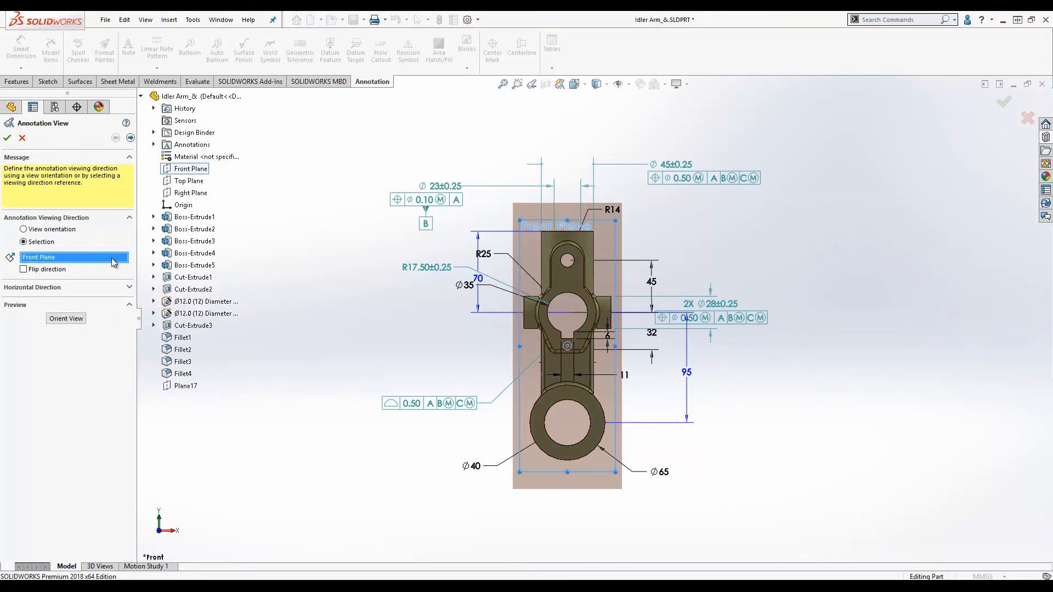
pyautogui.click(131, 138)
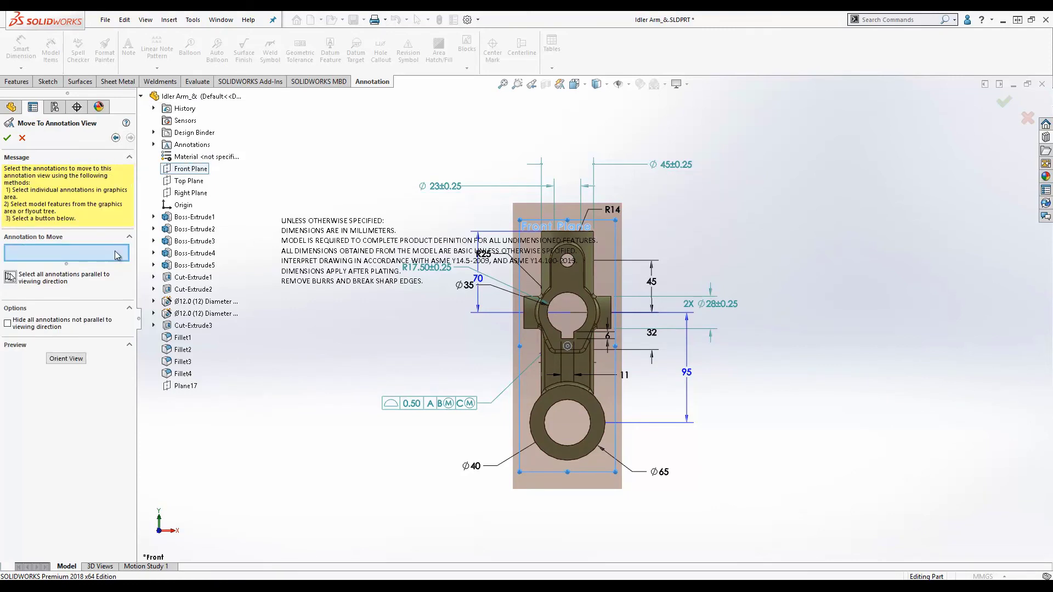
# Move the feature dimensions (R14, 45, 32, 95, 11, 6, Ø40, Ø65, Ø35 and radii) into the new view.
pyautogui.click(609, 210)
pyautogui.click(662, 284)
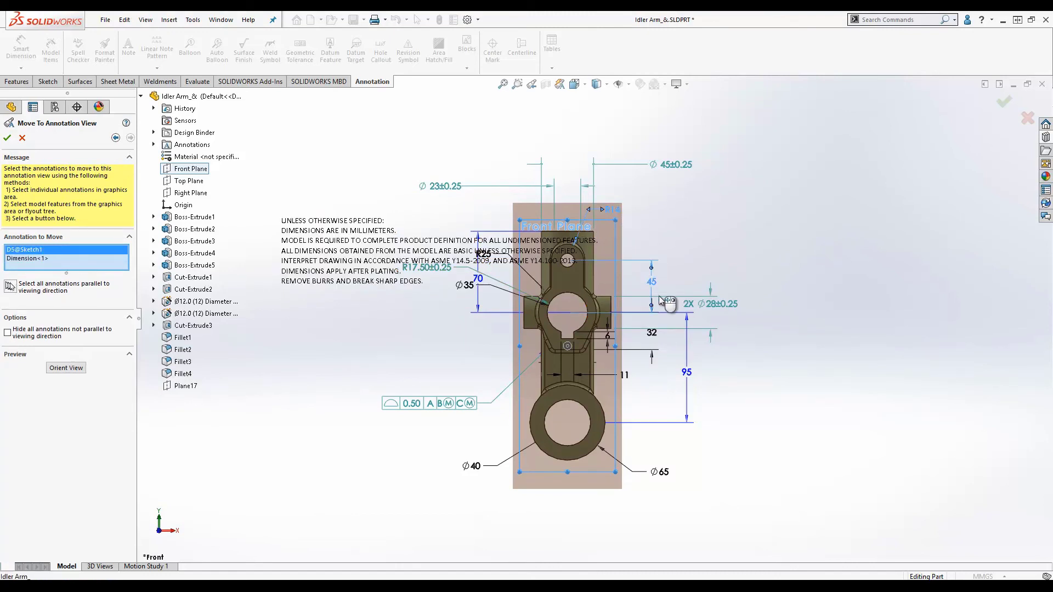
pyautogui.click(664, 346)
pyautogui.click(695, 384)
pyautogui.click(630, 377)
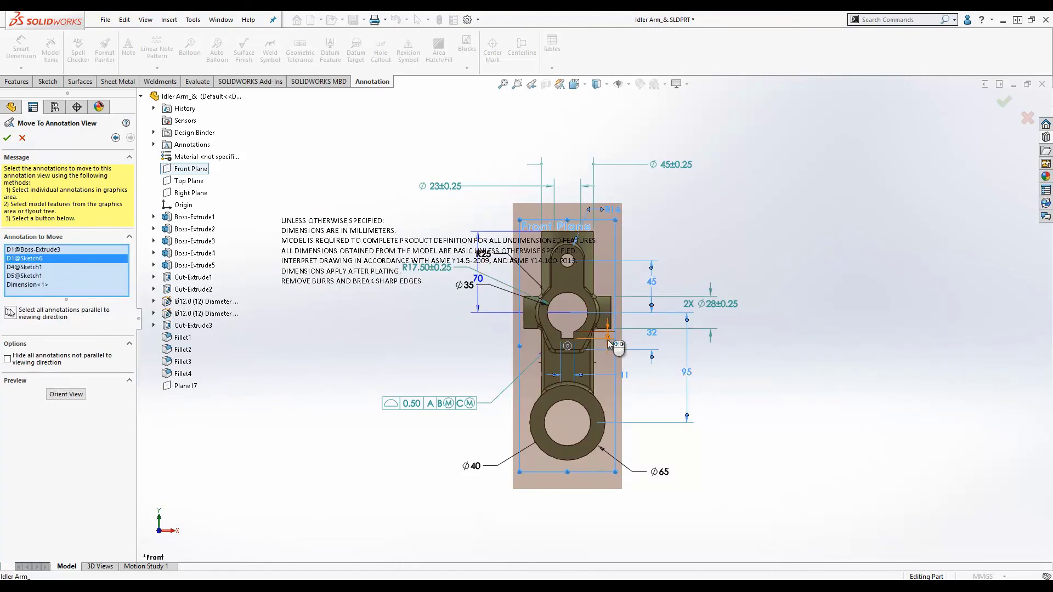
pyautogui.click(609, 337)
pyautogui.click(661, 473)
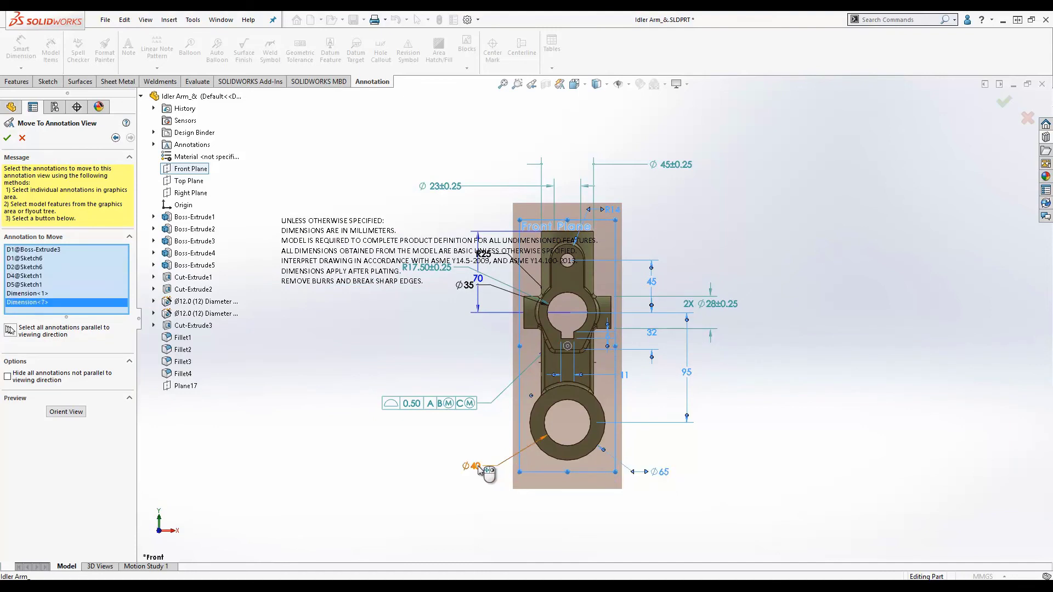
pyautogui.click(476, 466)
pyautogui.click(552, 349)
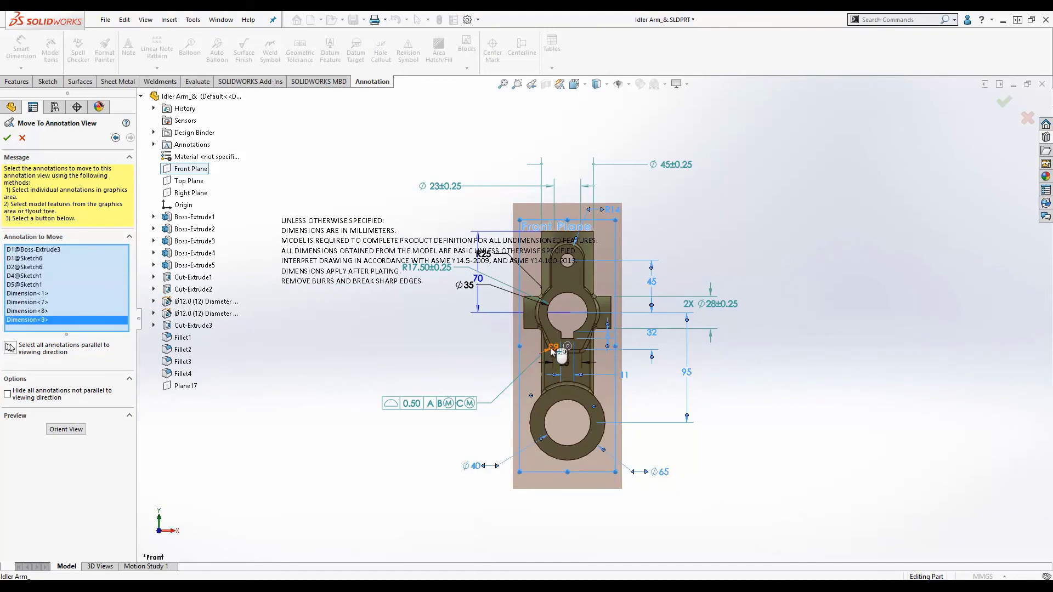
pyautogui.click(467, 285)
pyautogui.click(489, 280)
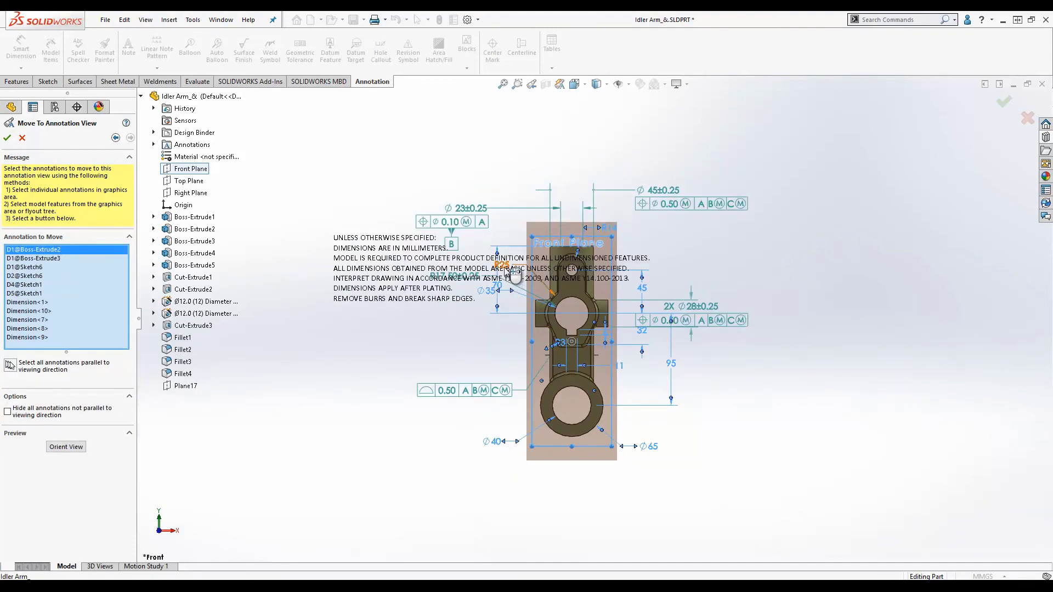
pyautogui.click(509, 271)
pyautogui.click(7, 137)
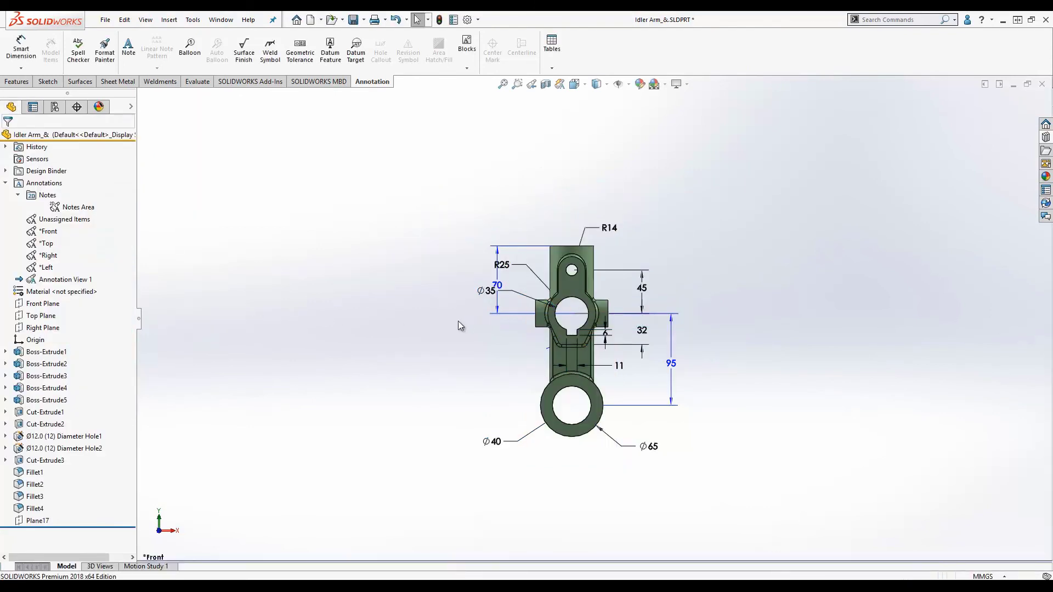
# Drag the 70, Ø35 and R25 dimensions clear of each other so their labels don't overlap.
pyautogui.doubleClick(41, 280)
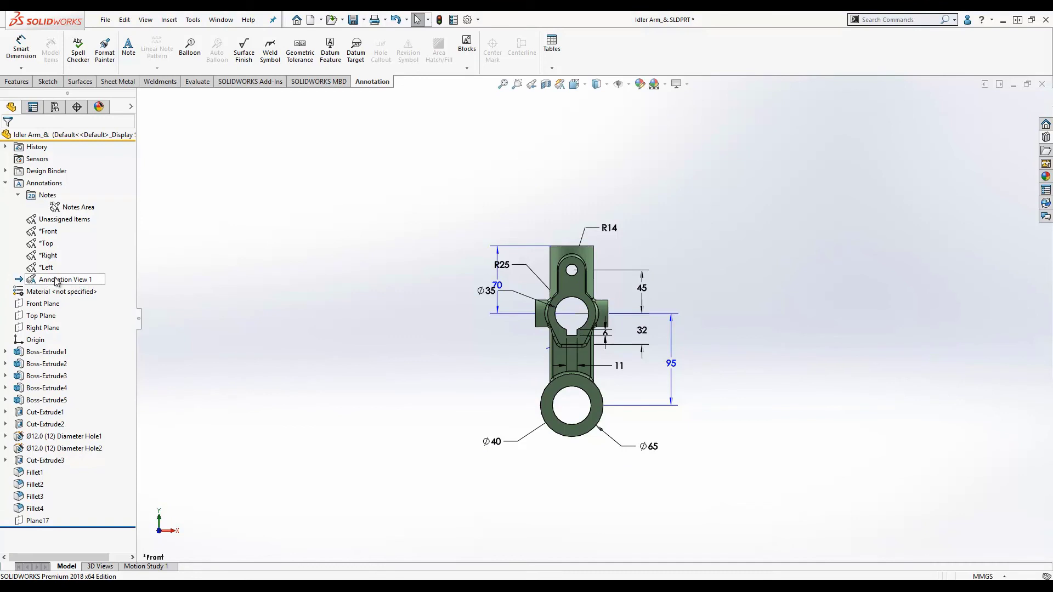
pyautogui.press('Return')
pyautogui.scroll(-2, 602, 380)
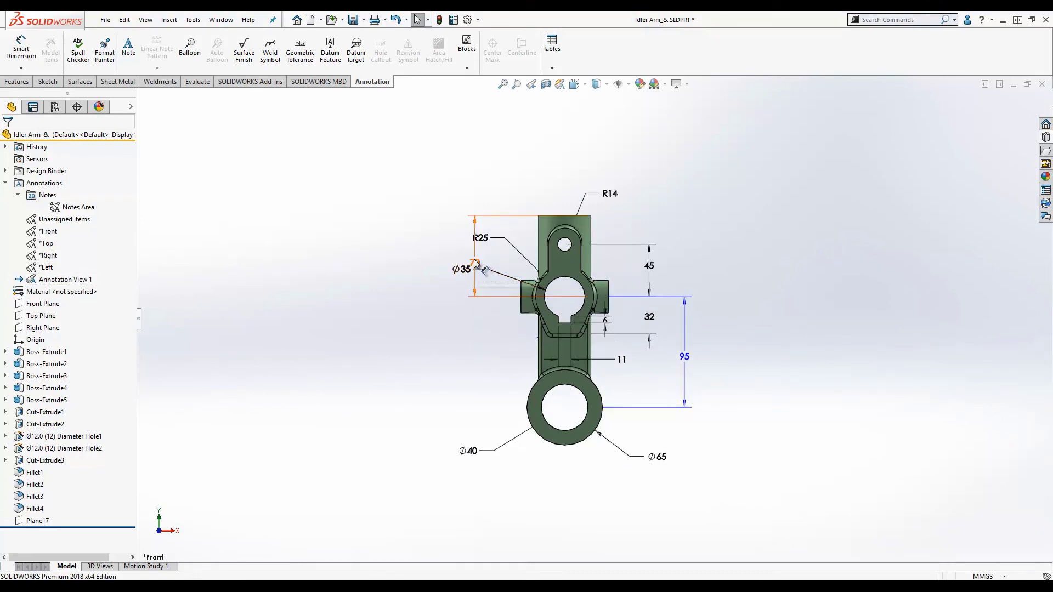
pyautogui.moveTo(474, 263)
pyautogui.mouseDown()
pyautogui.moveTo(443, 263)
pyautogui.moveTo(476, 263)
pyautogui.moveTo(482, 372)
pyautogui.mouseUp()
pyautogui.moveTo(478, 241); pyautogui.dragTo(469, 334)
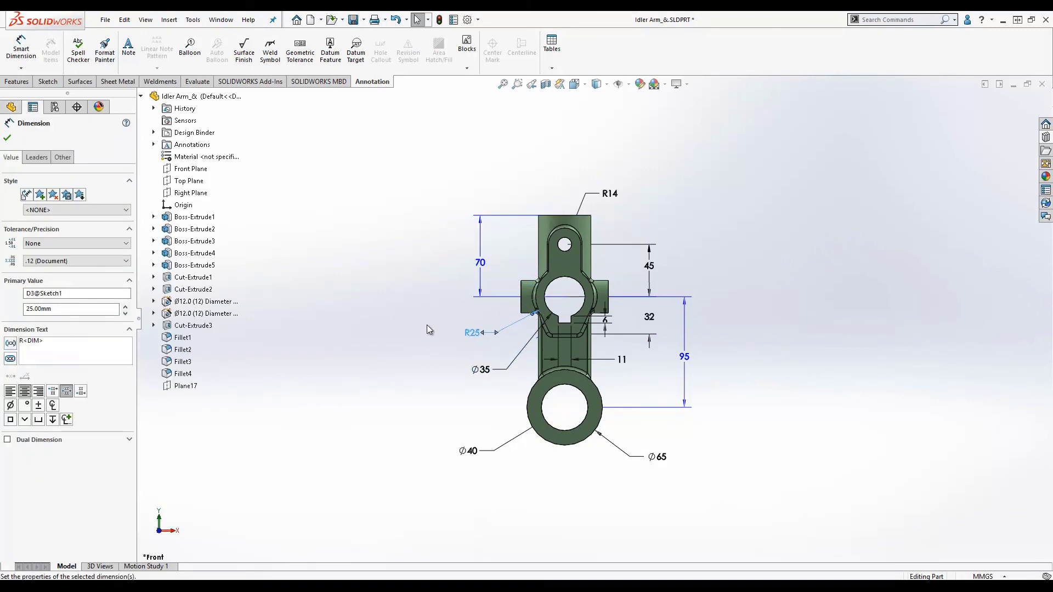
pyautogui.click(8, 137)
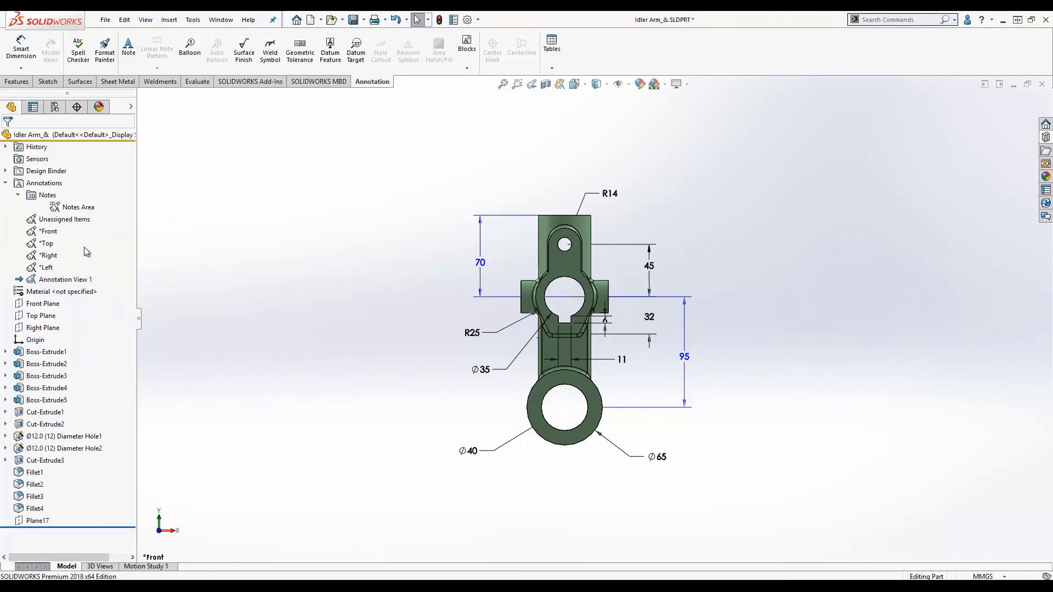
# Rename Annotation View 1 to 'Features Dim'.
pyautogui.click(65, 280)
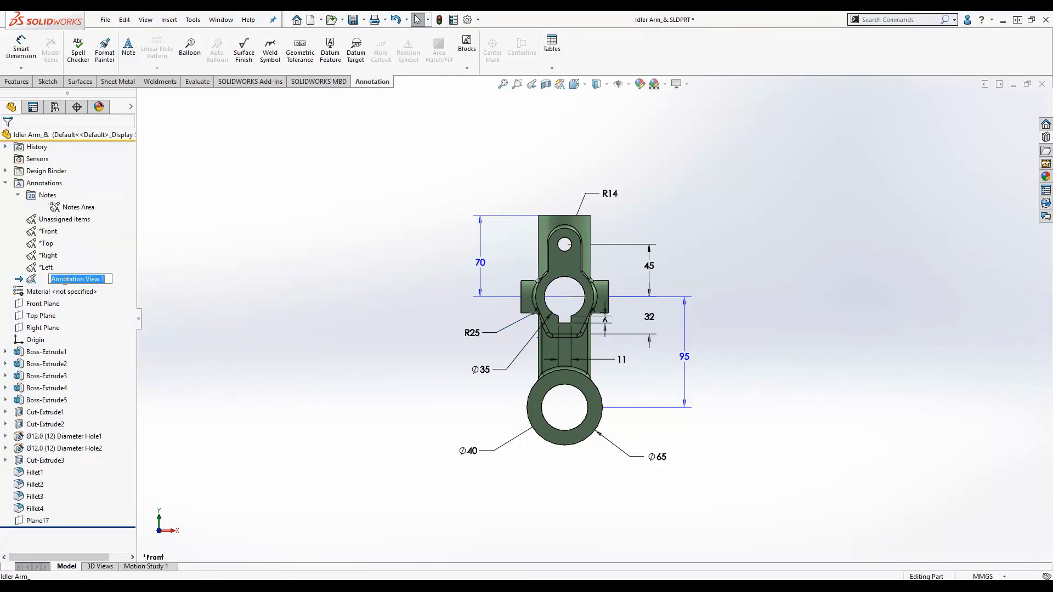
pyautogui.write('Features Dim')
pyautogui.press('Return')
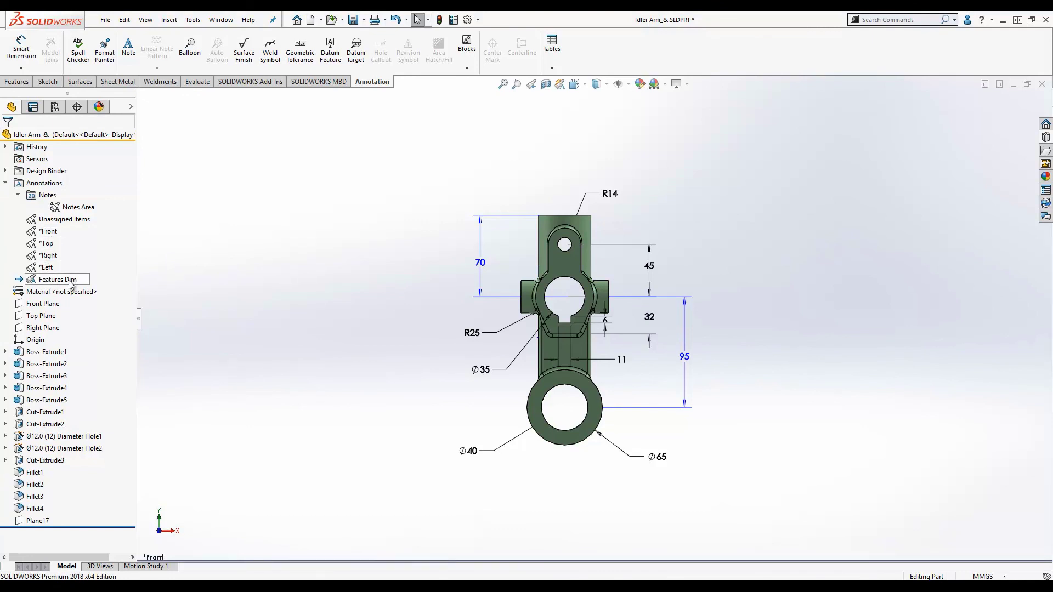
pyautogui.scroll(-2, 625, 432)
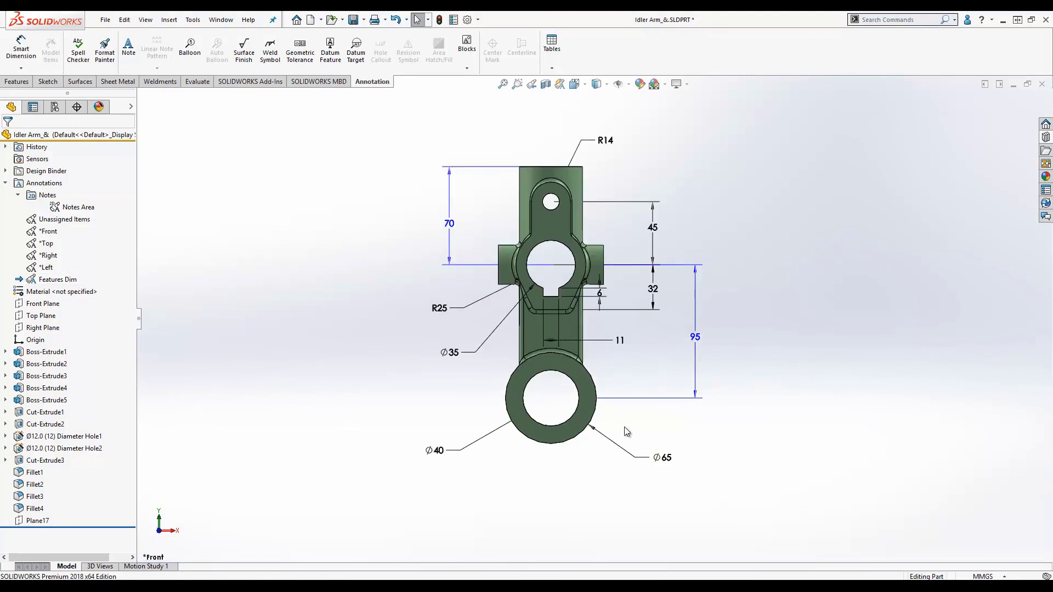